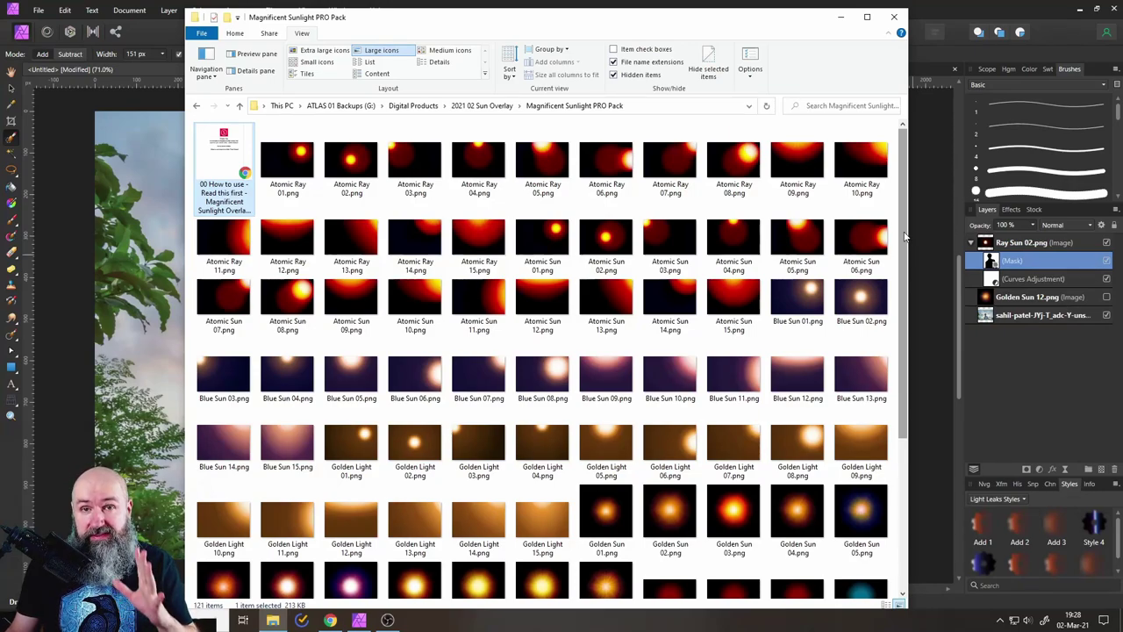
Scroll the Magnificent Sunlight PRO Pack folder and preview Golden Sun 12.png full-size in Photos.
drag(906, 235, 908, 430)
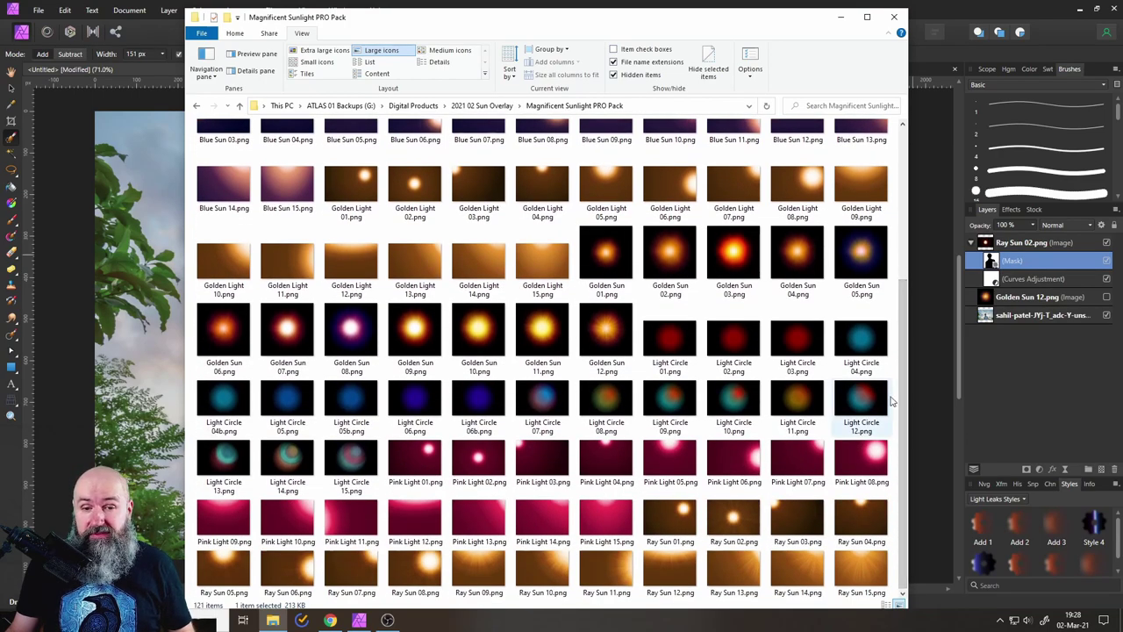
scroll(904, 361, up, 3)
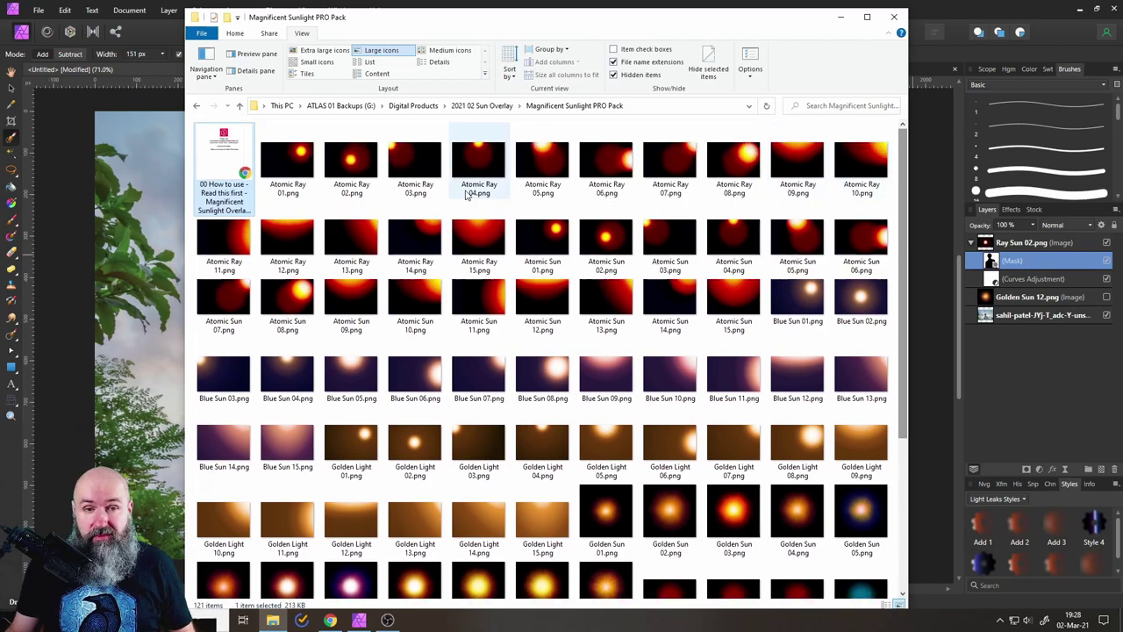
scroll(478, 438, down, 3)
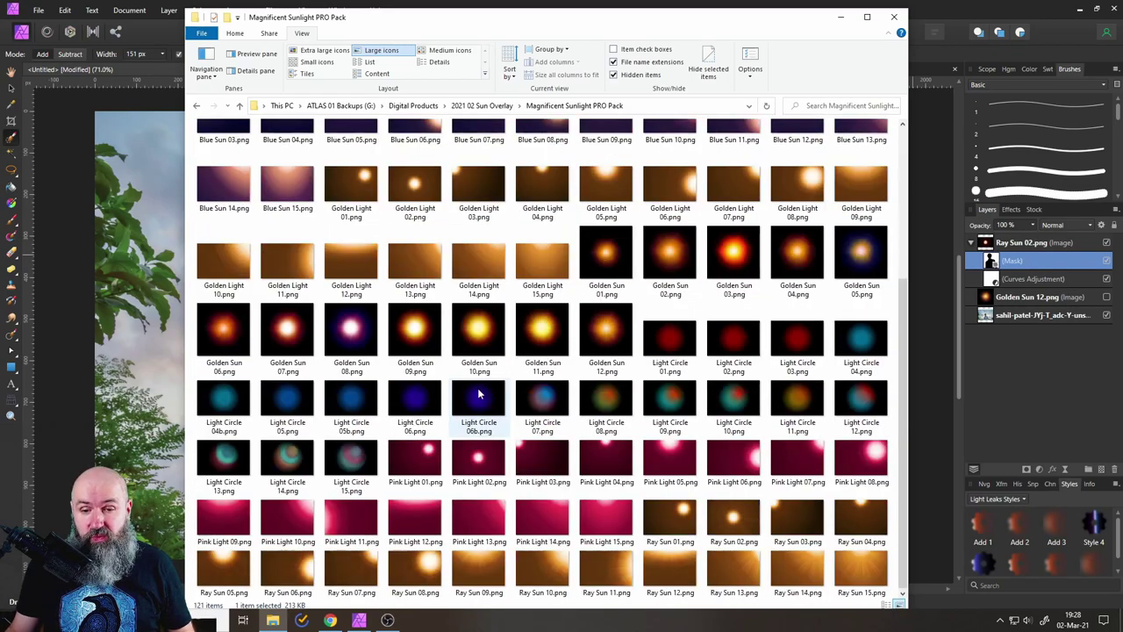
double_click(604, 333)
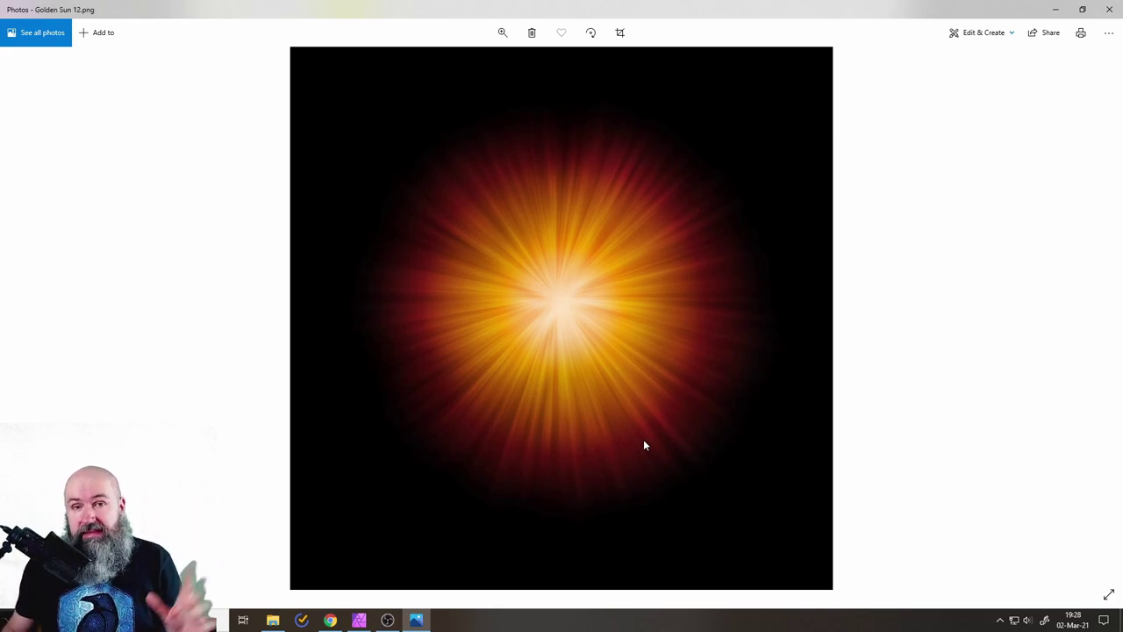
Close the Golden Sun 12 preview and view Light Circle 07.png in Photos.
click(1107, 8)
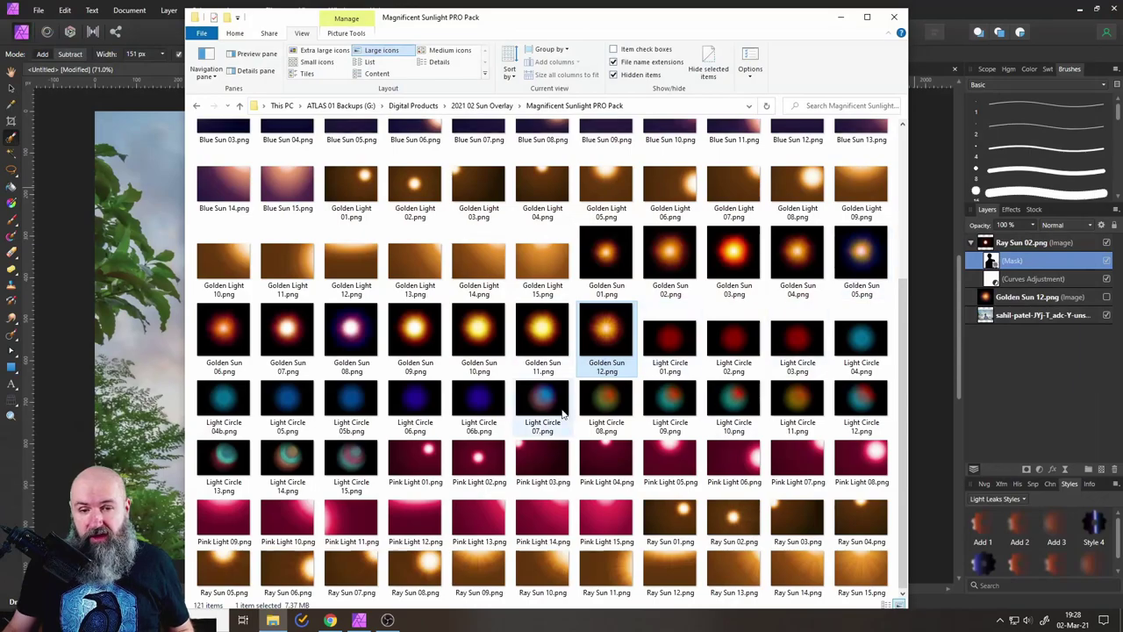
double_click(539, 405)
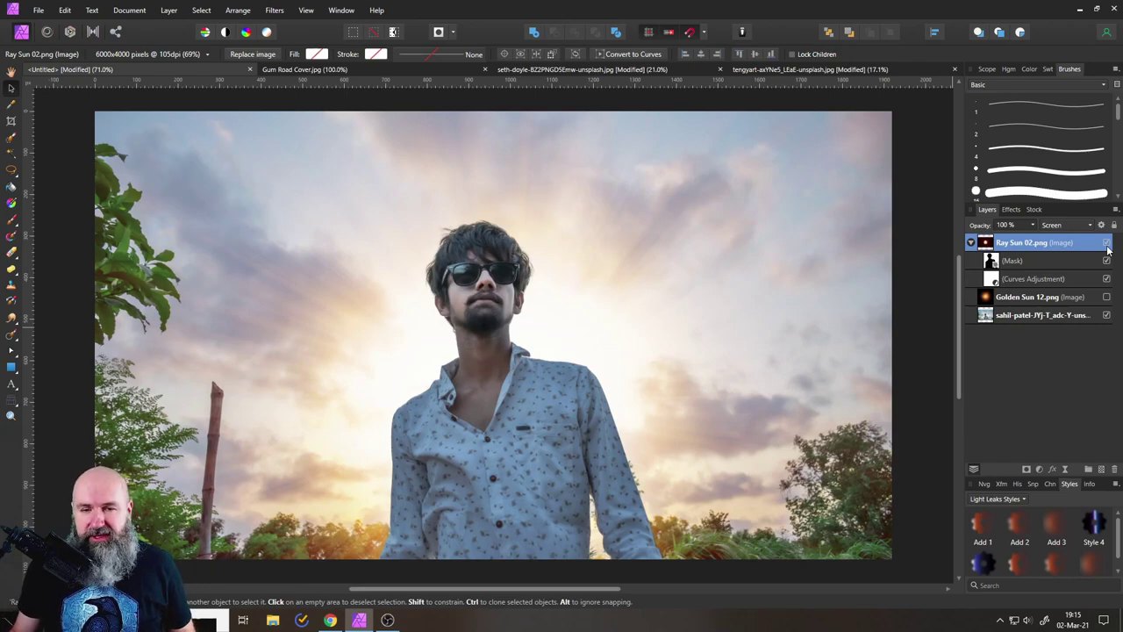
Compare Ray Sun 02 on and off, then disable its mask so the glow covers the man.
click(1108, 245)
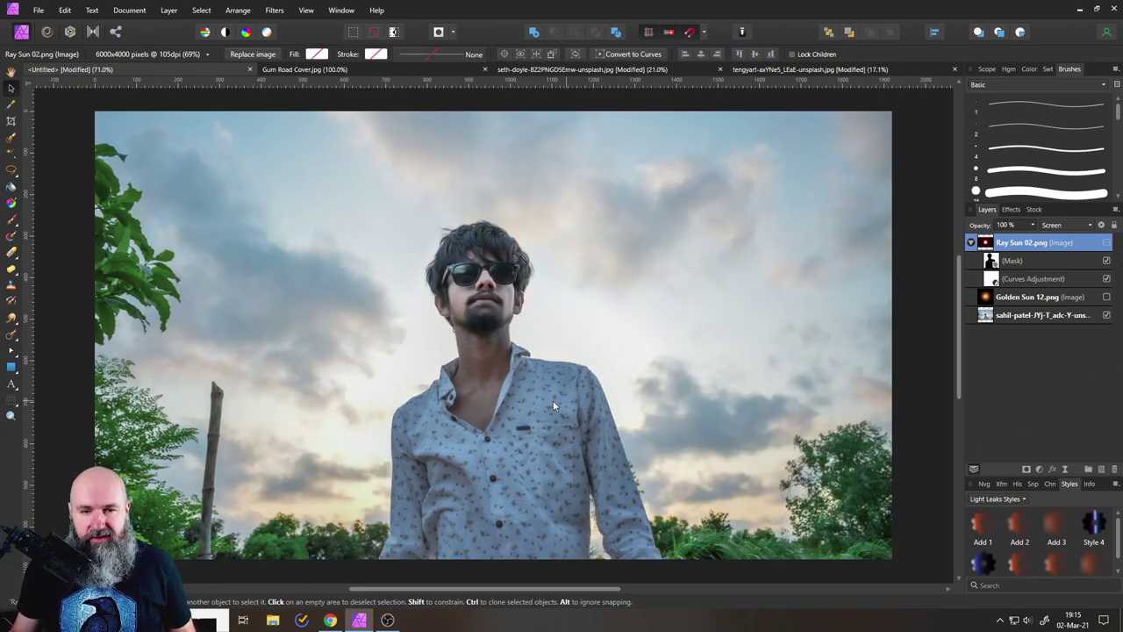
click(1107, 244)
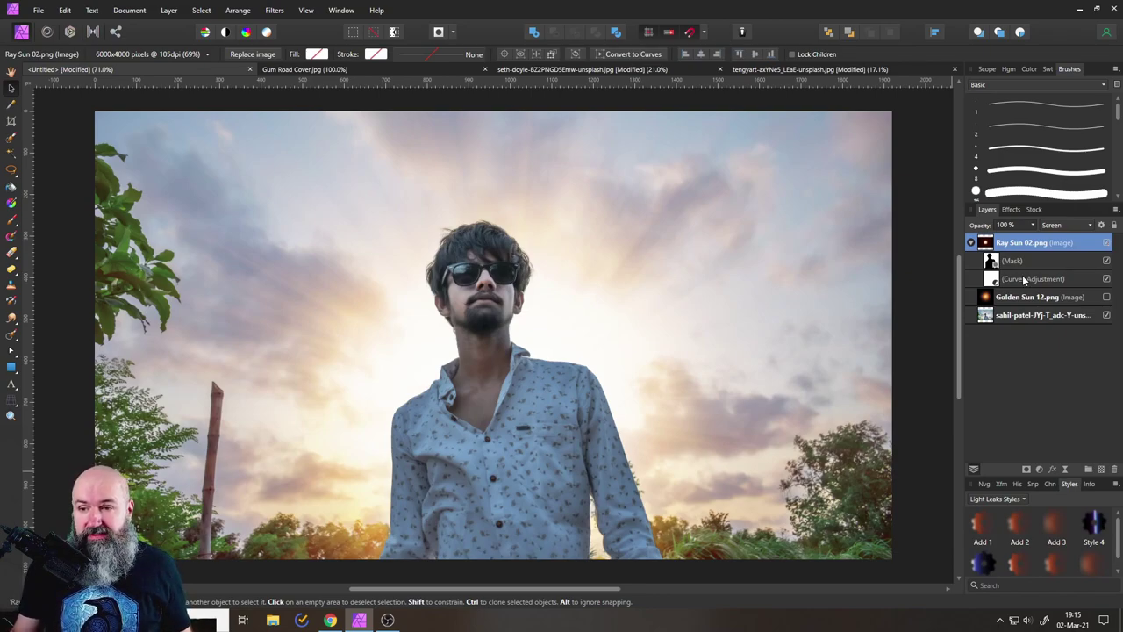
click(1107, 261)
click(1106, 261)
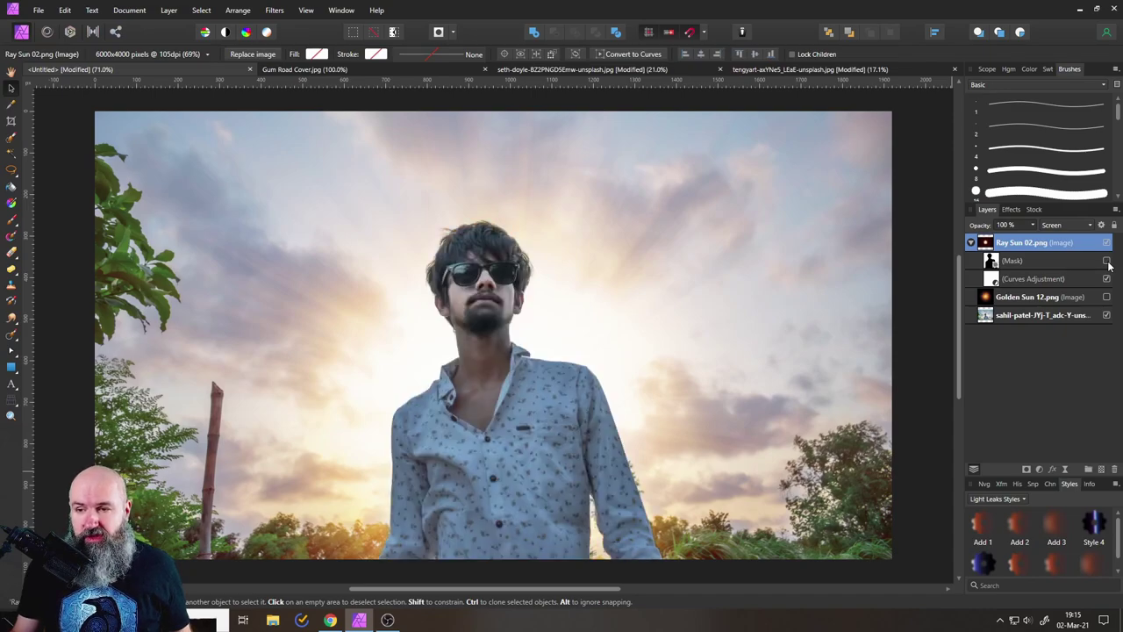
click(1107, 261)
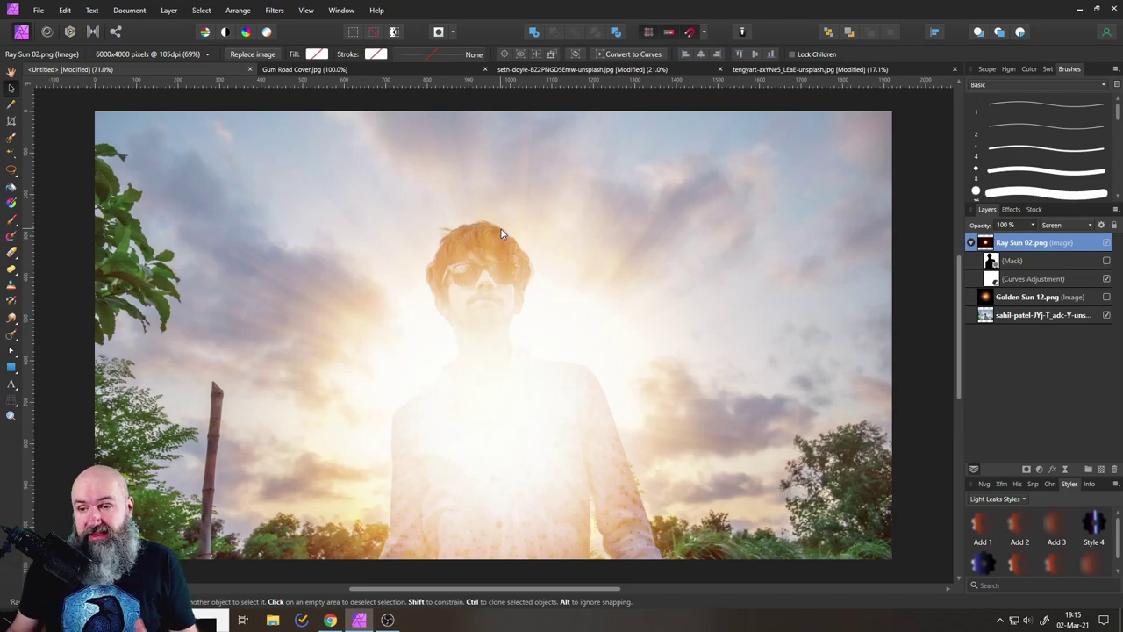
click(999, 263)
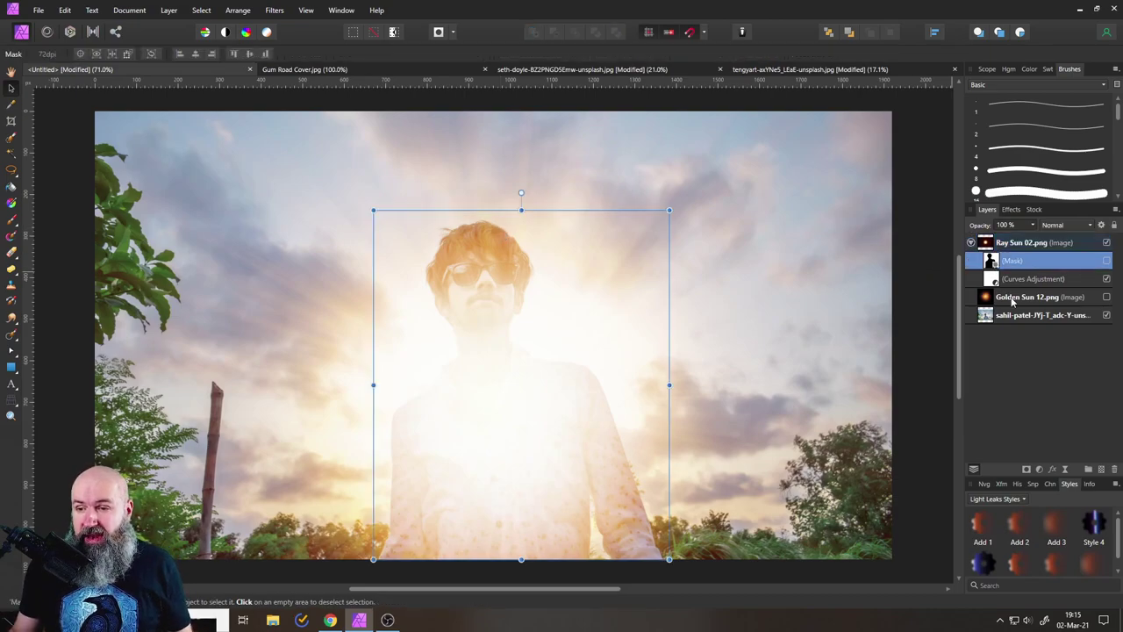
Delete the mask and Curves adjustment from Ray Sun 02, then compare the layer on and off.
click(1114, 469)
click(1114, 470)
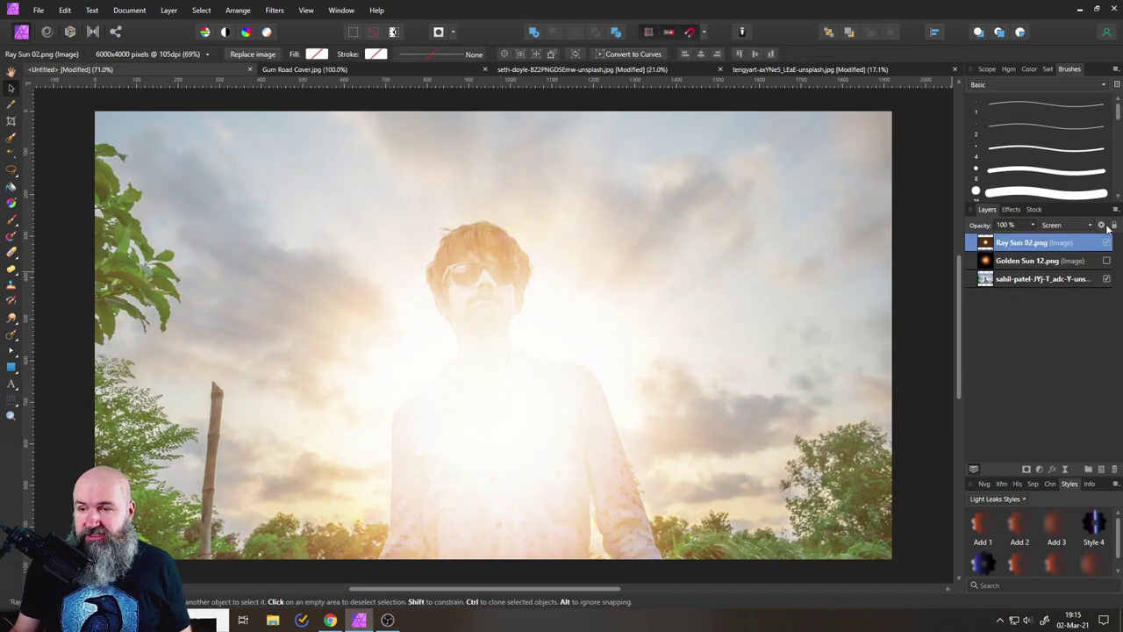
click(1106, 245)
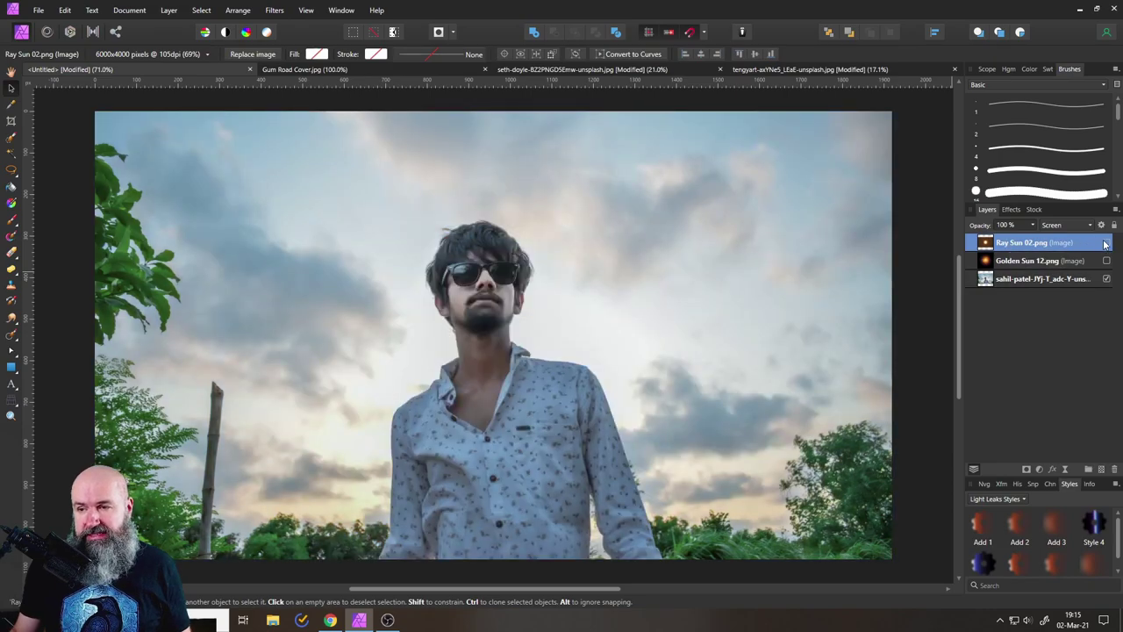
click(1106, 244)
Try Normal blending on Ray Sun 02, return it to Screen, and test its opacity.
click(1057, 226)
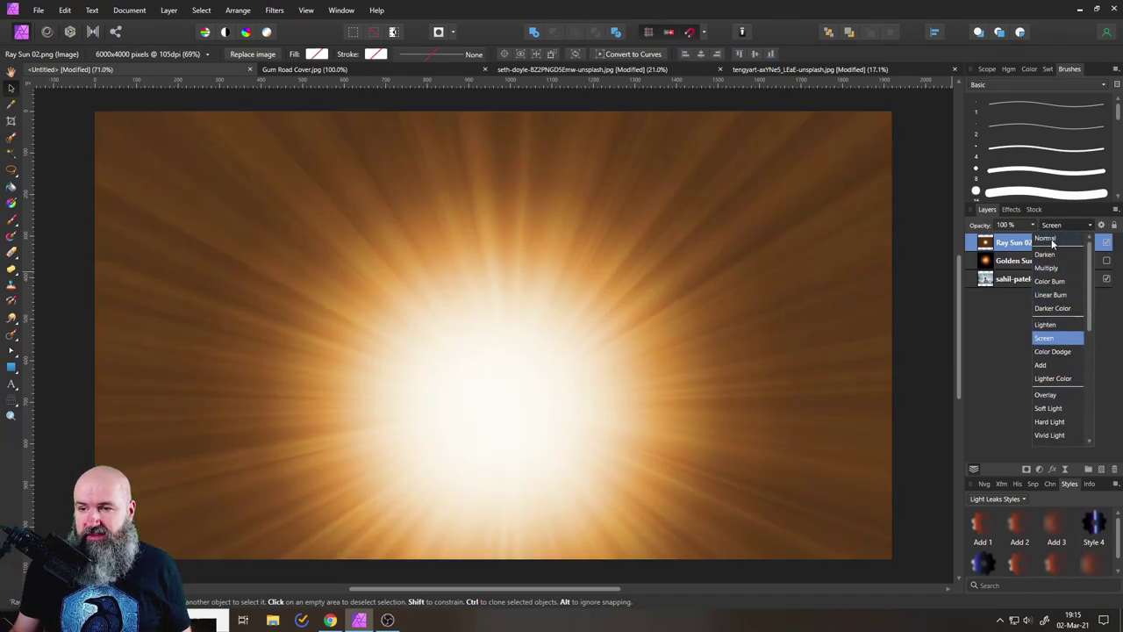
click(1055, 245)
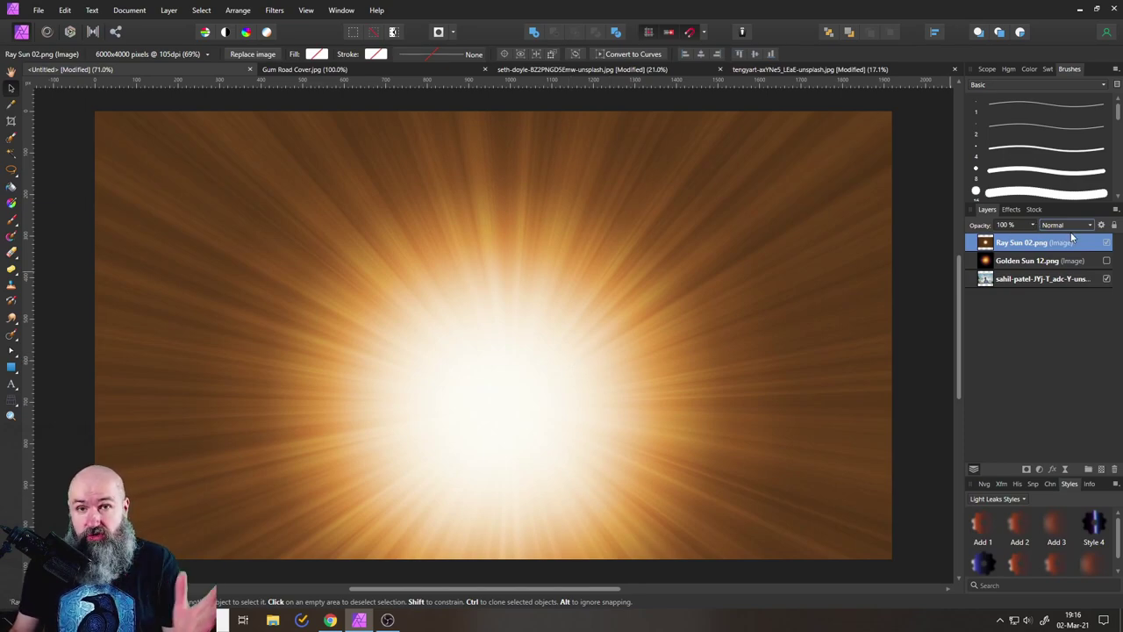
click(1062, 226)
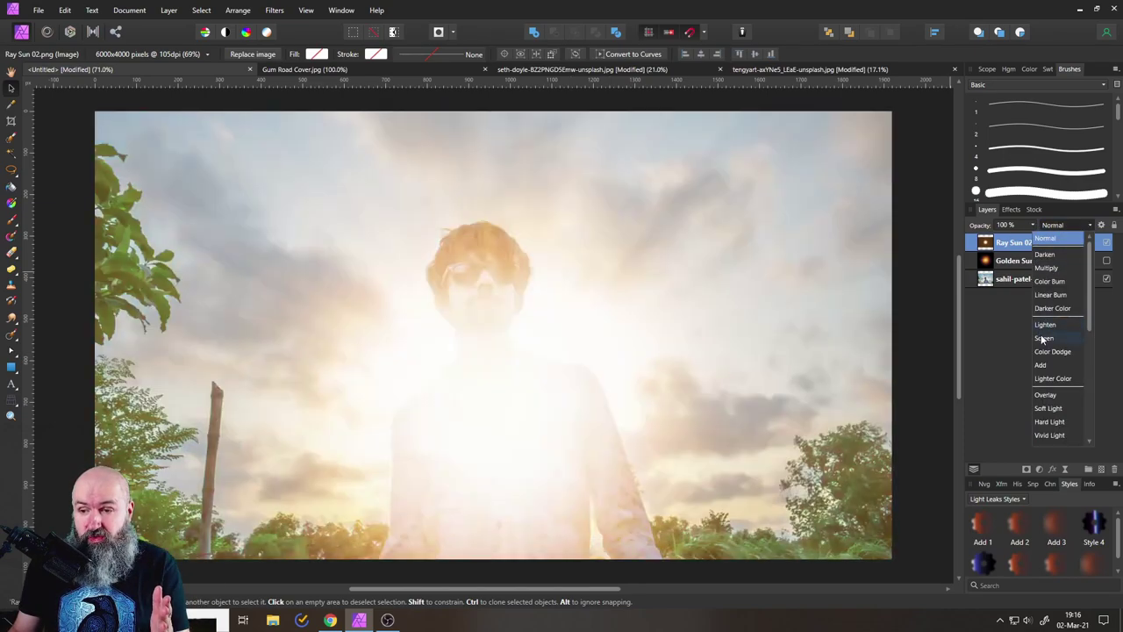
click(1043, 337)
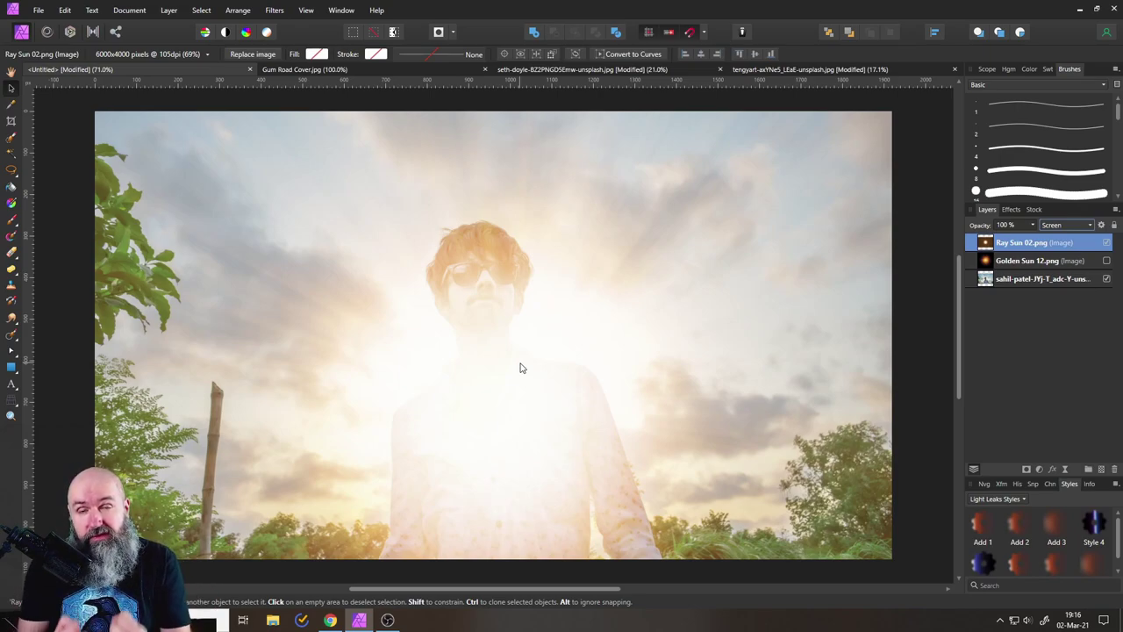
click(1032, 227)
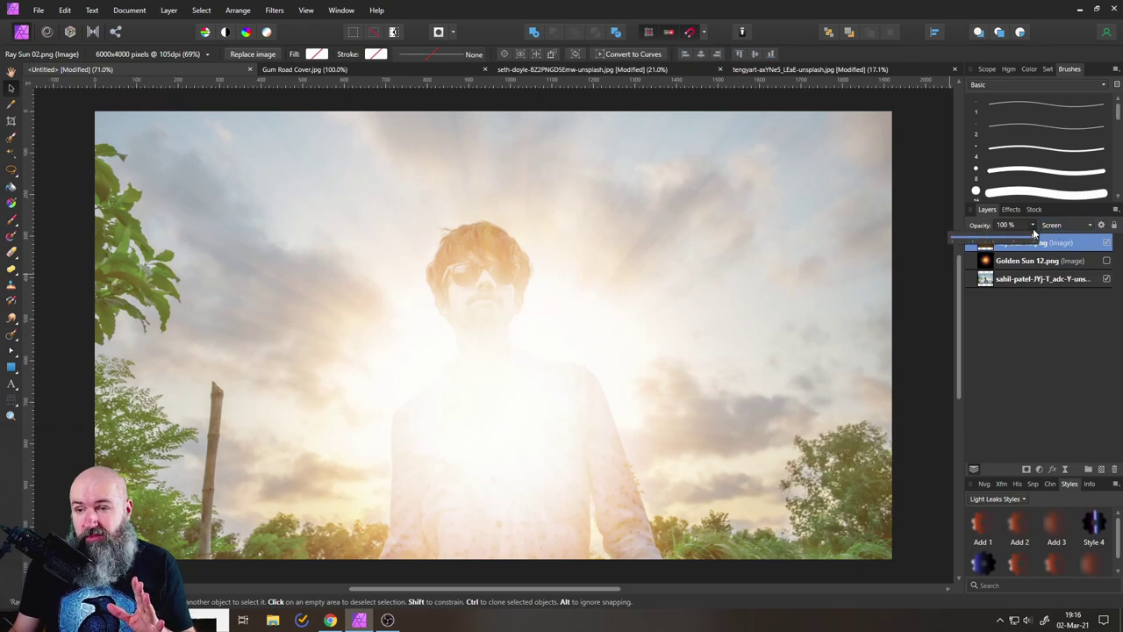
mouse_move(1033, 236)
mouse_down()
mouse_move(997, 243)
mouse_move(1042, 244)
mouse_up()
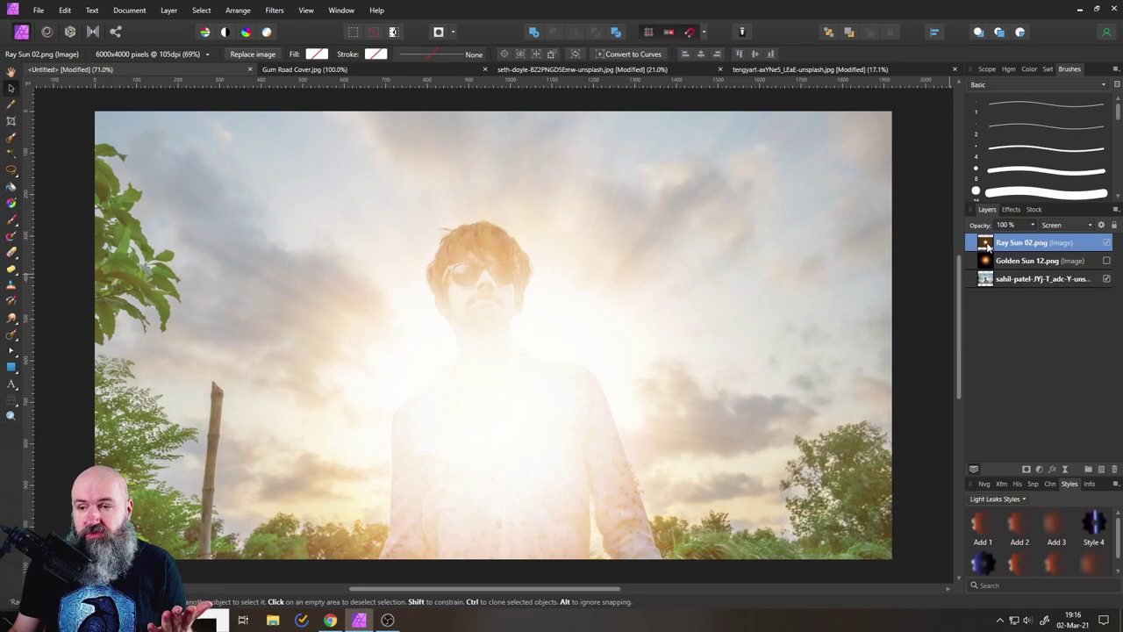
Add a Curves adjustment and nest it inside the Ray Sun 02 layer.
click(1039, 469)
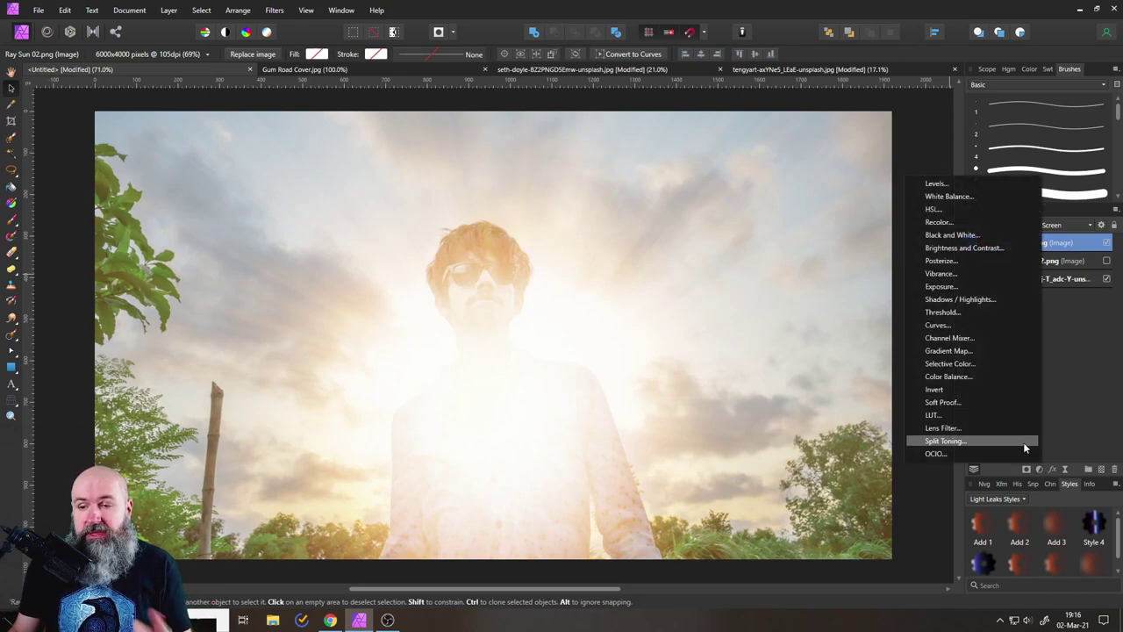
click(974, 323)
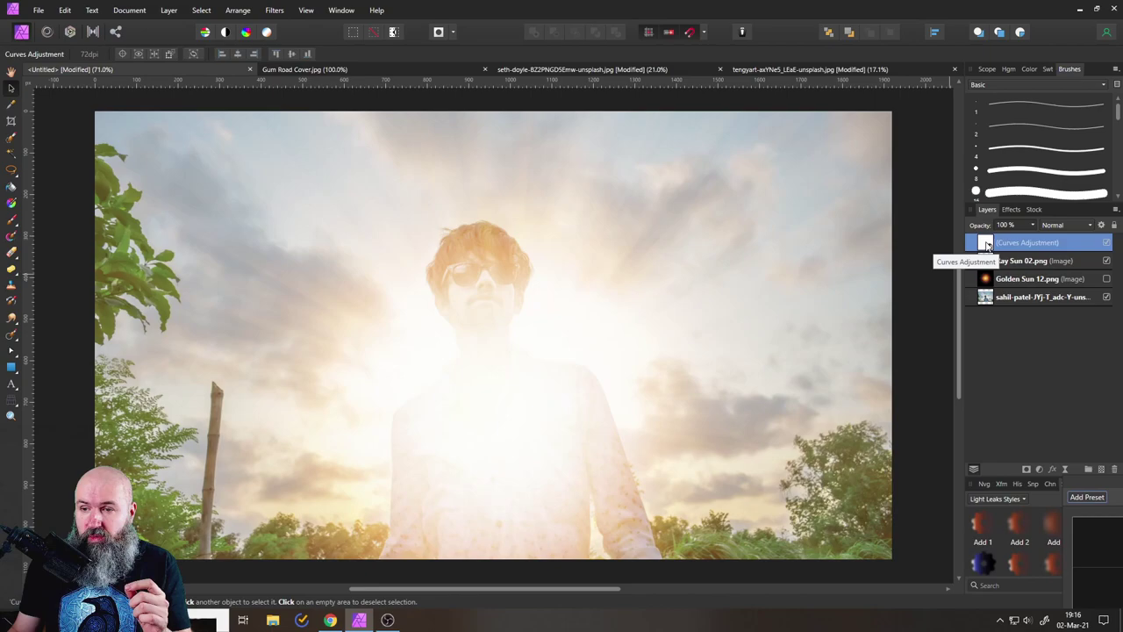
drag(987, 244, 1006, 265)
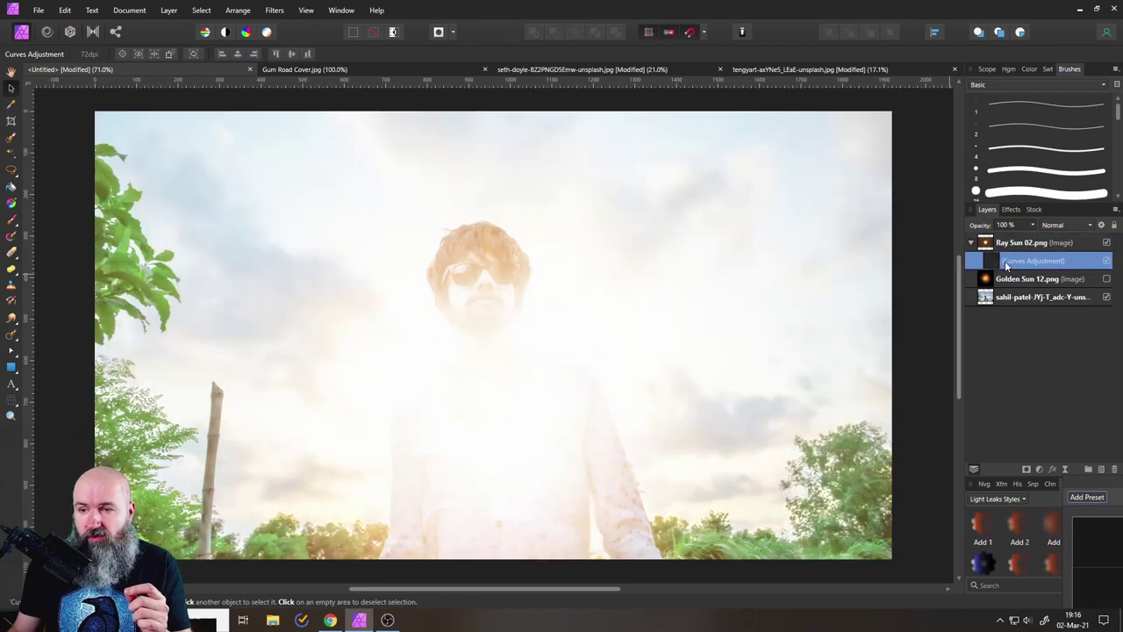
Set the nested Curves adjustment's blend mode to Erase.
click(990, 249)
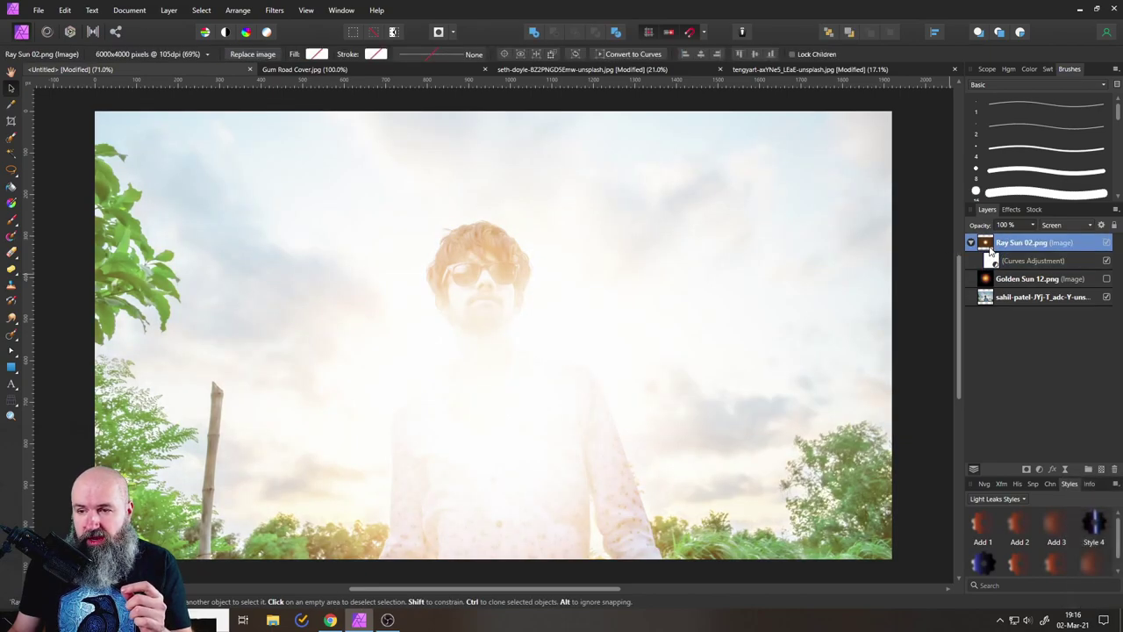
click(993, 260)
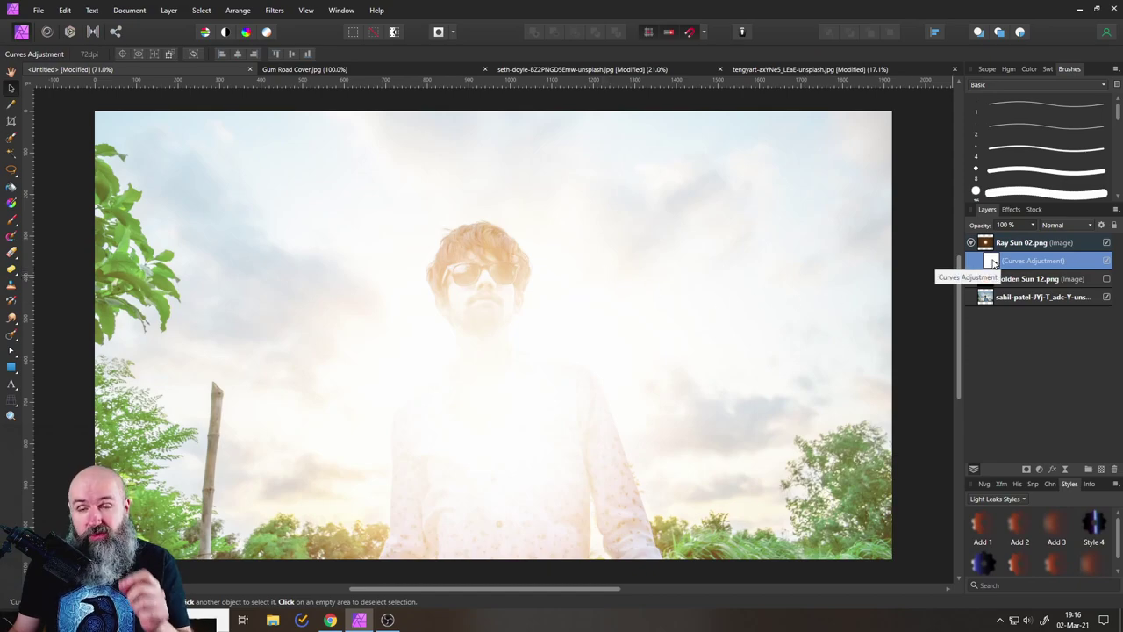
click(1056, 228)
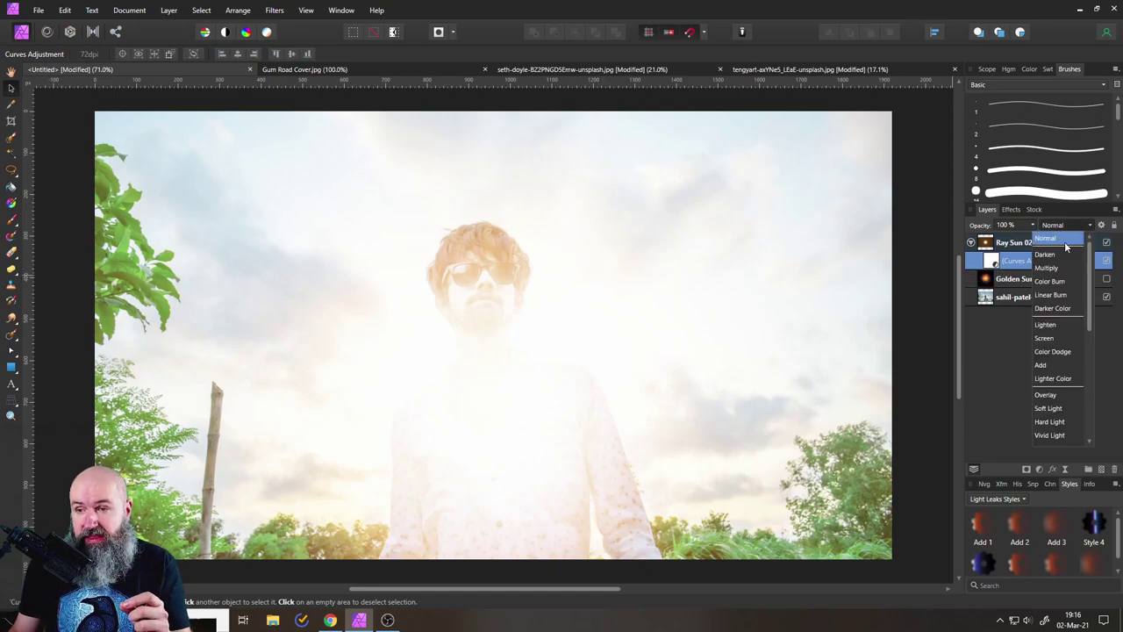
scroll(1059, 351, down, 5)
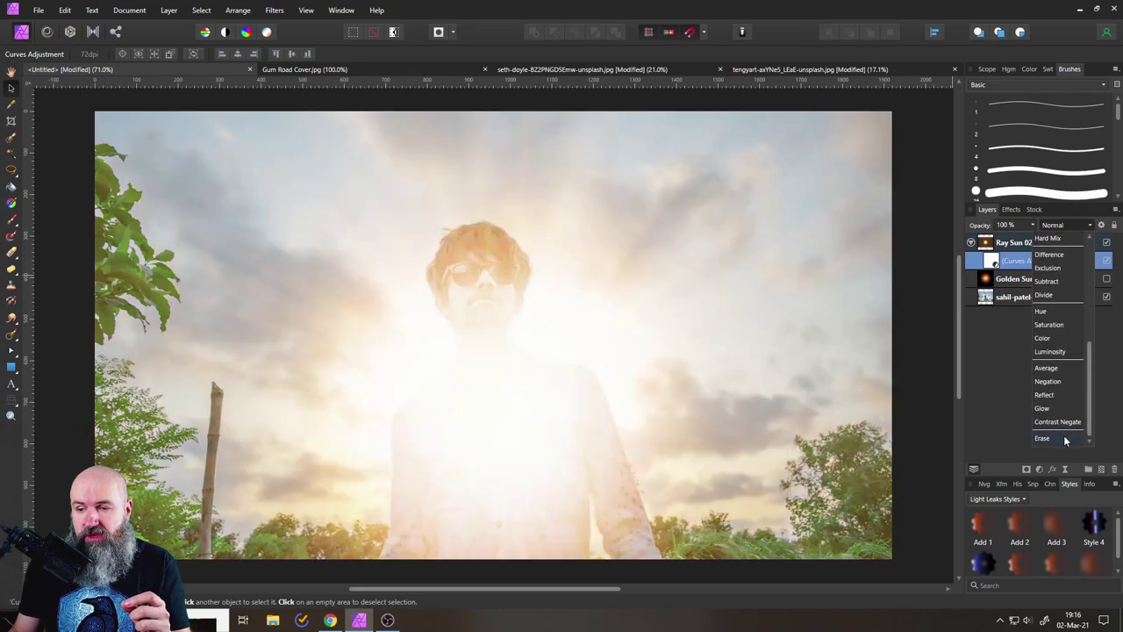
click(1062, 438)
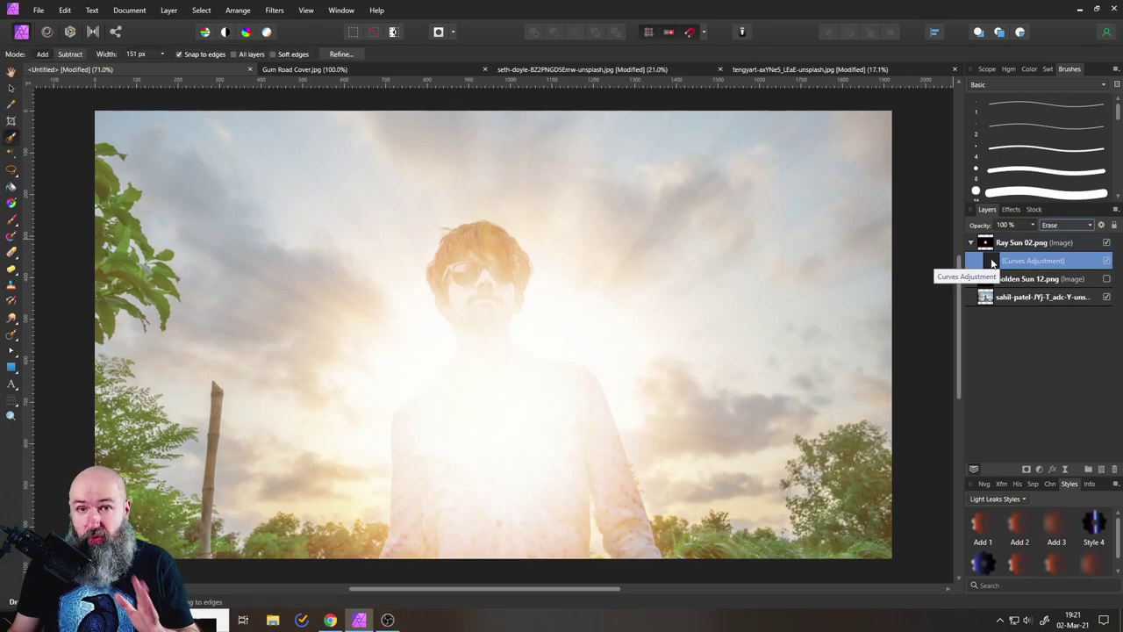
Move the Curves black point right to 0.282, then hide Ray Sun 02 and select the photo layer.
double_click(993, 261)
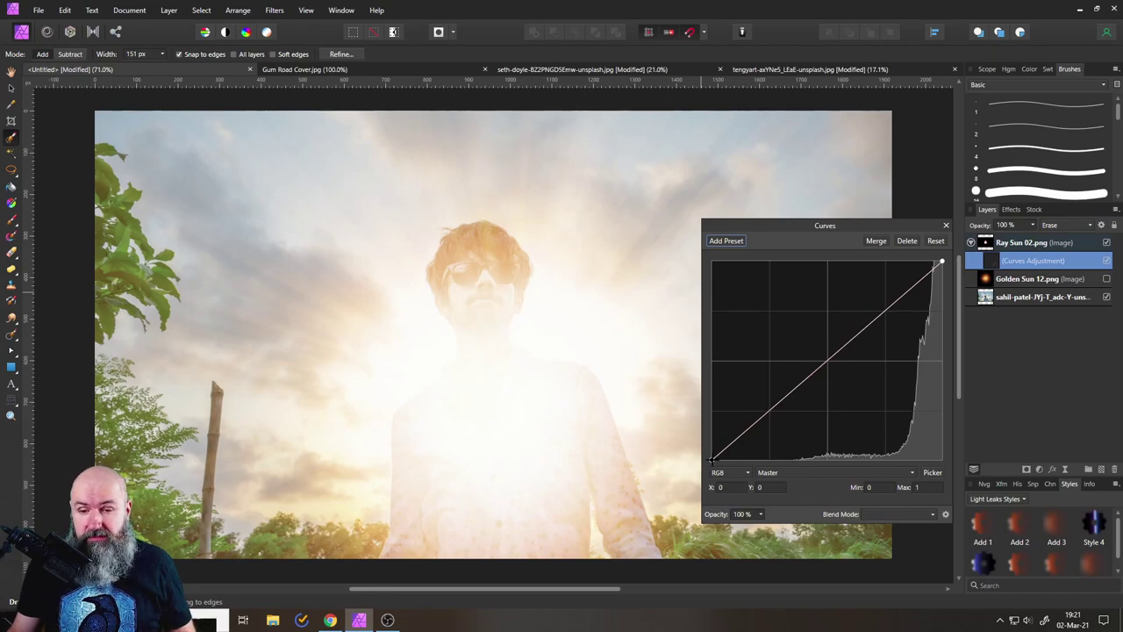
drag(713, 458, 675, 477)
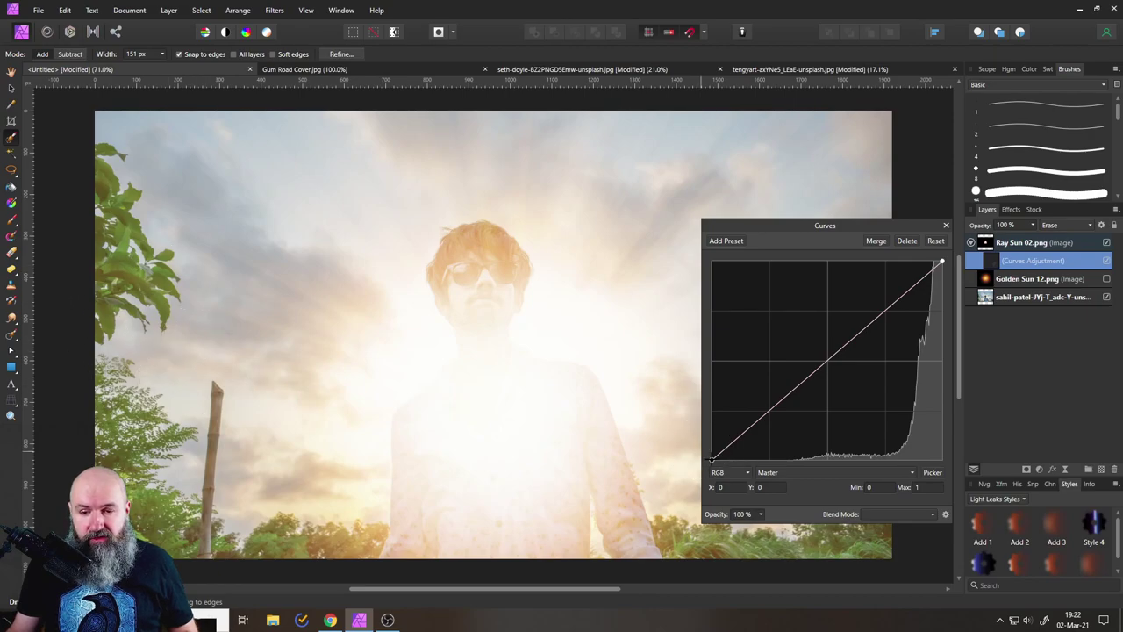
drag(711, 458, 775, 475)
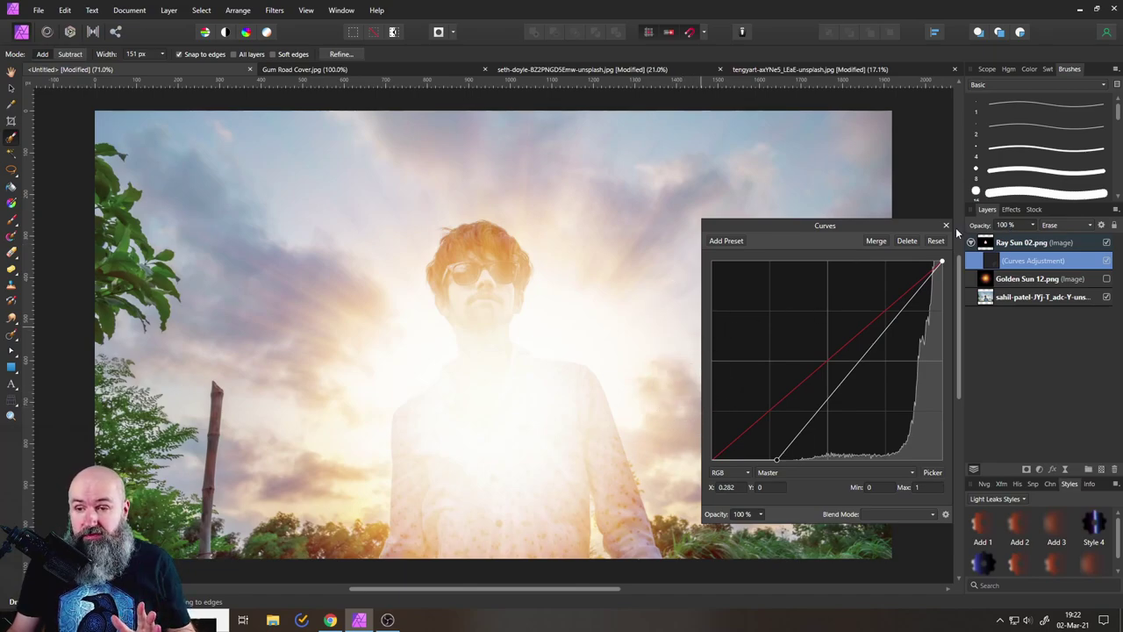
click(944, 225)
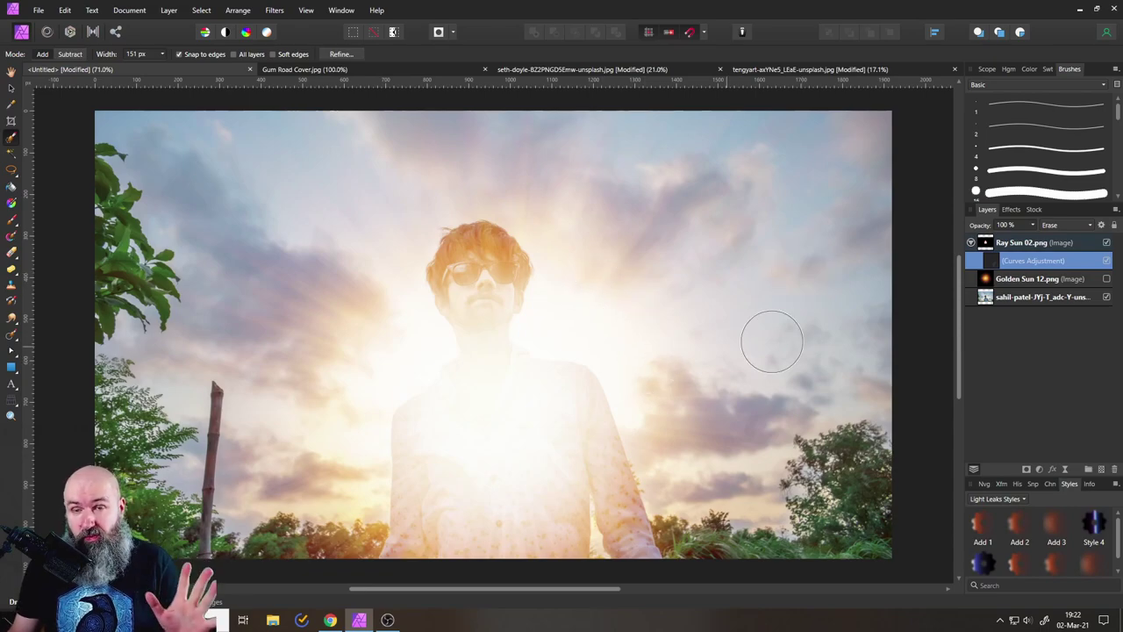
click(1107, 242)
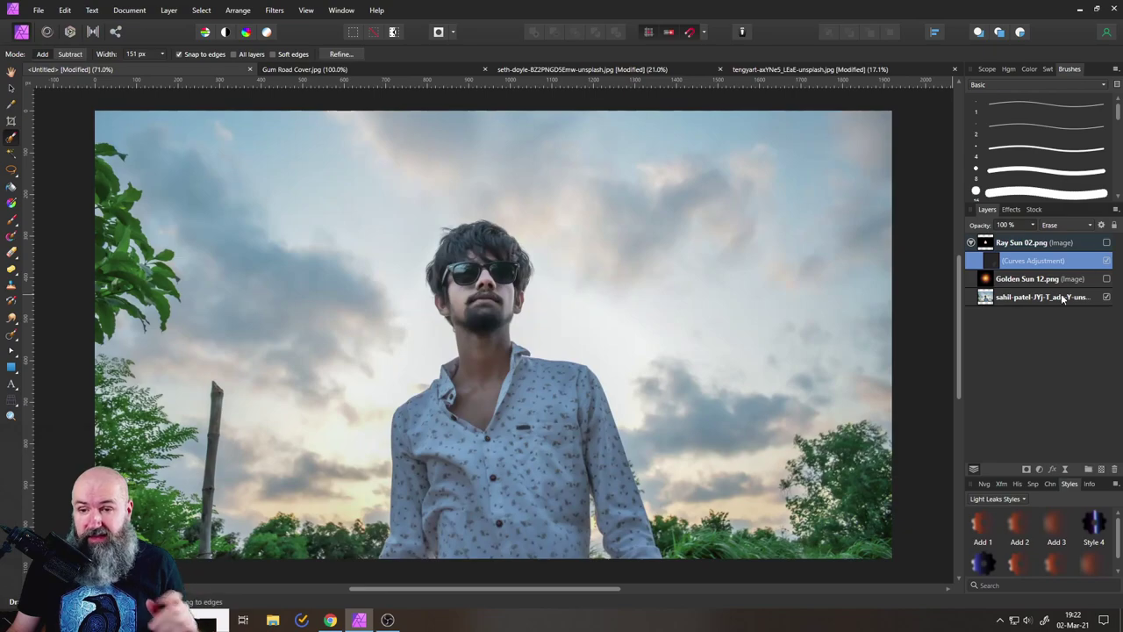
click(987, 299)
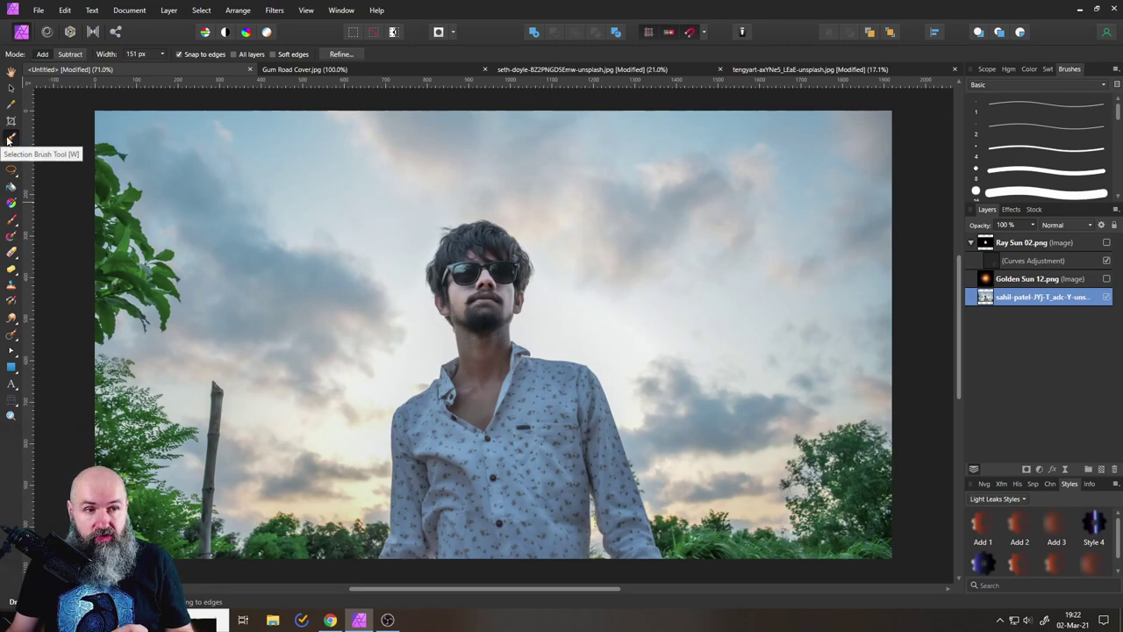
Paint a Selection Brush selection over the man.
mouse_move(444, 534)
mouse_down()
mouse_move(438, 501)
mouse_move(454, 439)
mouse_move(483, 411)
mouse_move(514, 411)
mouse_move(533, 448)
mouse_move(498, 372)
mouse_move(479, 274)
mouse_up()
scroll(343, 275, up, 5)
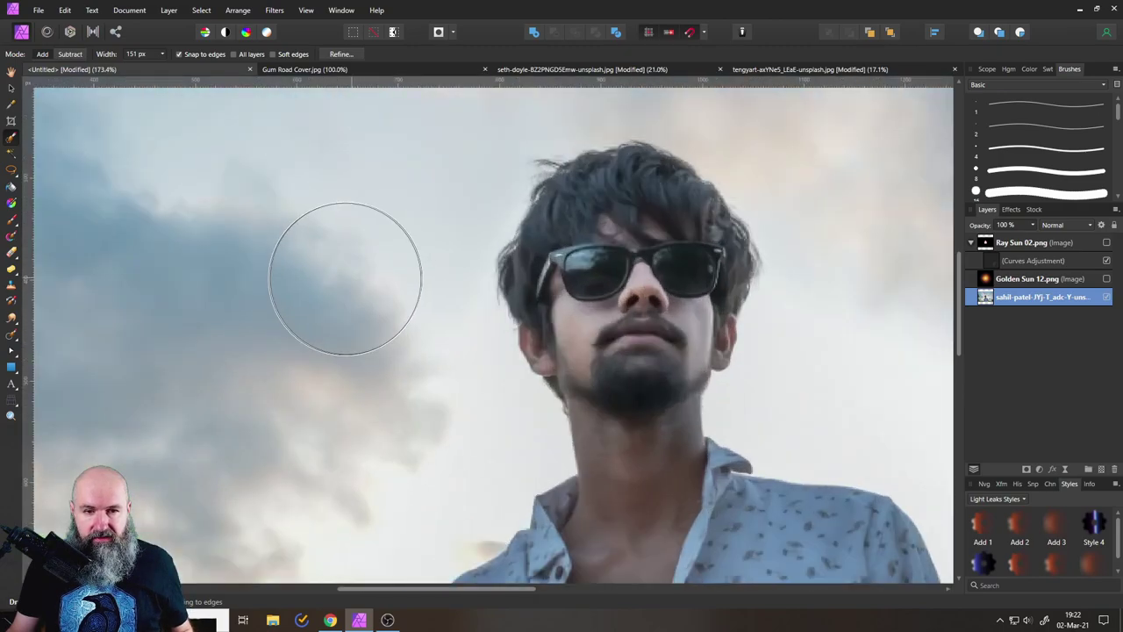
scroll(347, 273, down, 5)
scroll(489, 389, down, 5)
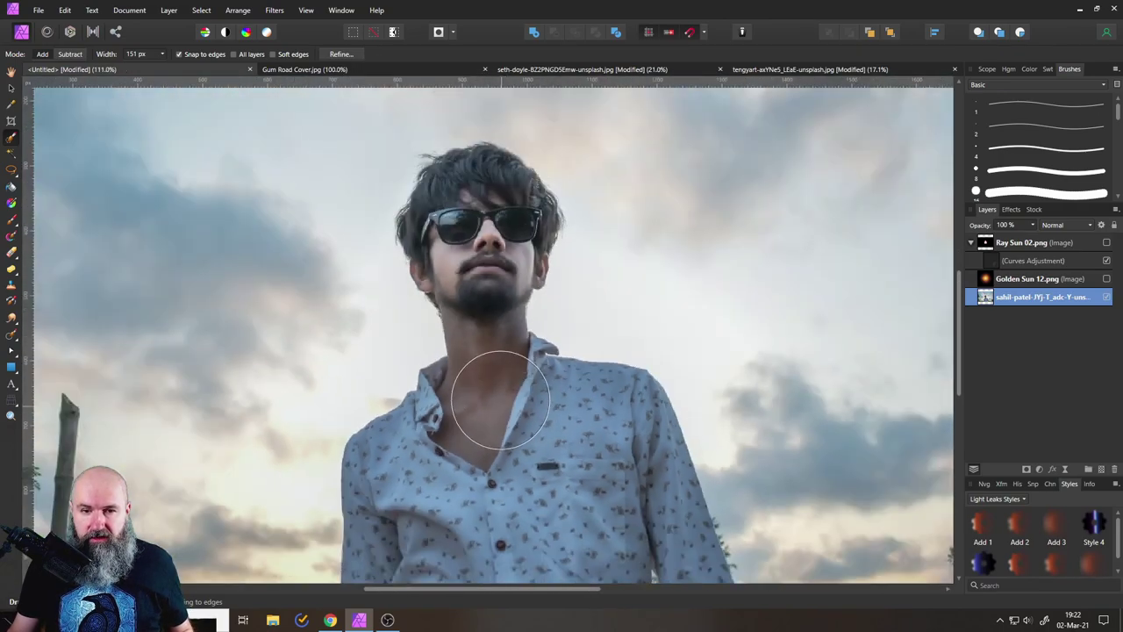
Refine the selection's edges along the top of his hair and apply it.
click(341, 54)
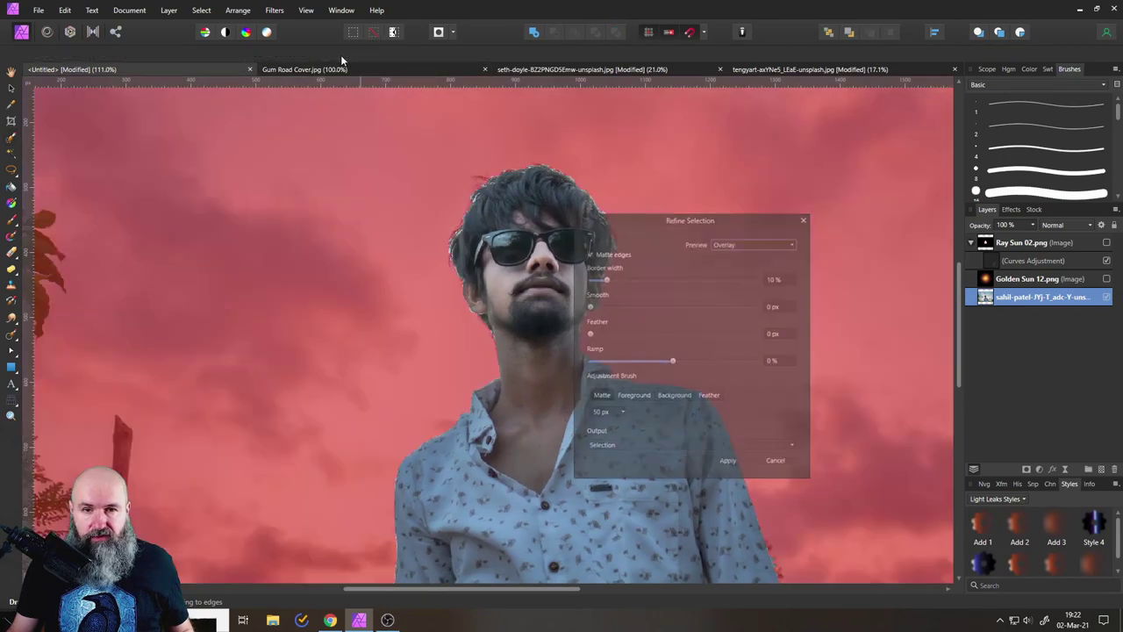
drag(615, 214, 821, 208)
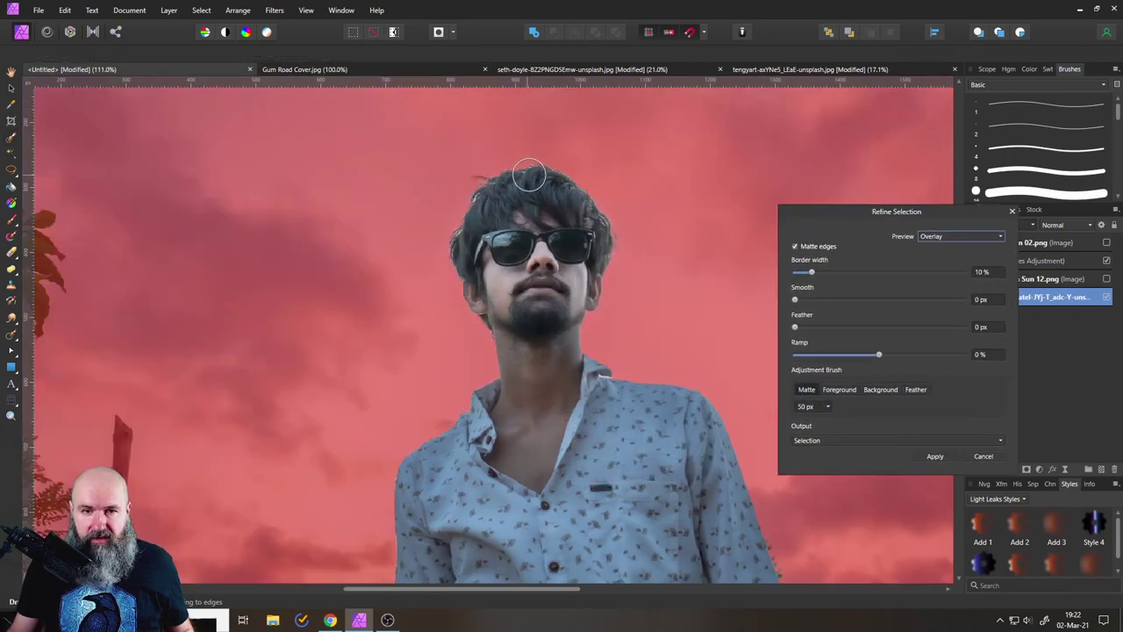
mouse_move(529, 177)
mouse_down()
mouse_move(478, 184)
mouse_move(454, 228)
mouse_up()
mouse_move(522, 162)
mouse_down()
mouse_move(606, 201)
mouse_move(611, 260)
mouse_up()
scroll(619, 256, down, 5)
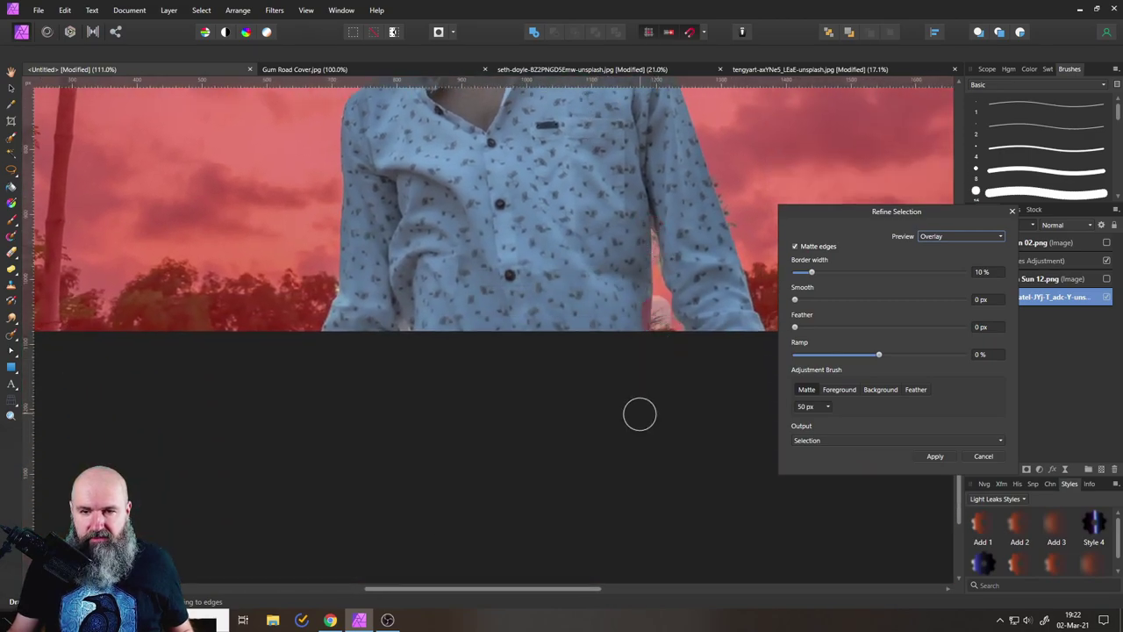
scroll(551, 250, up, 5)
scroll(540, 362, down, 2)
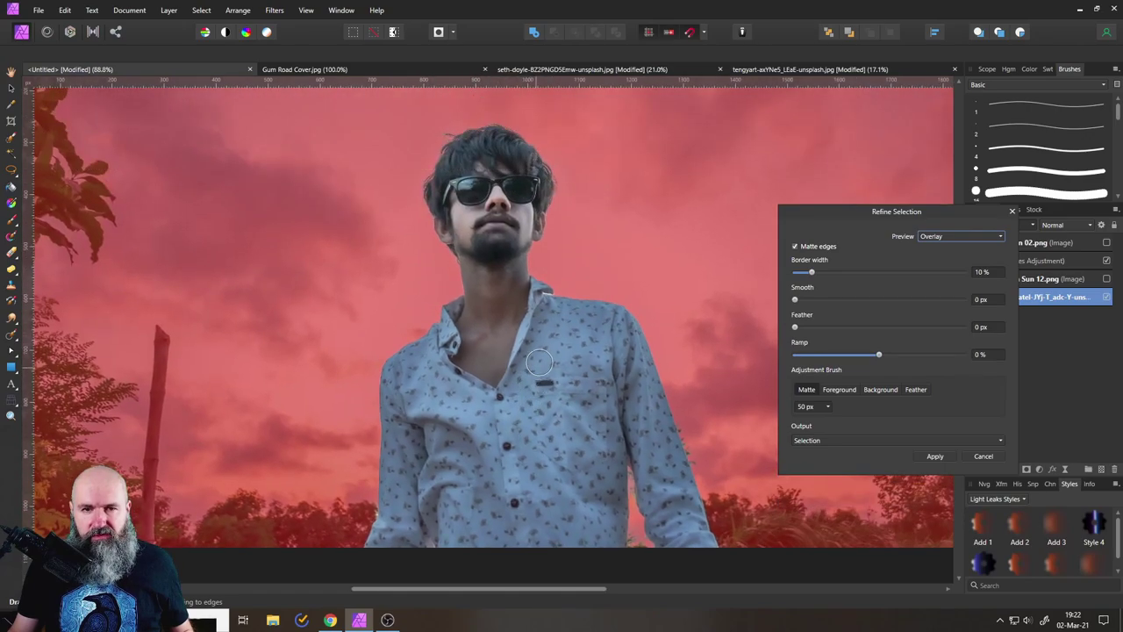
click(935, 456)
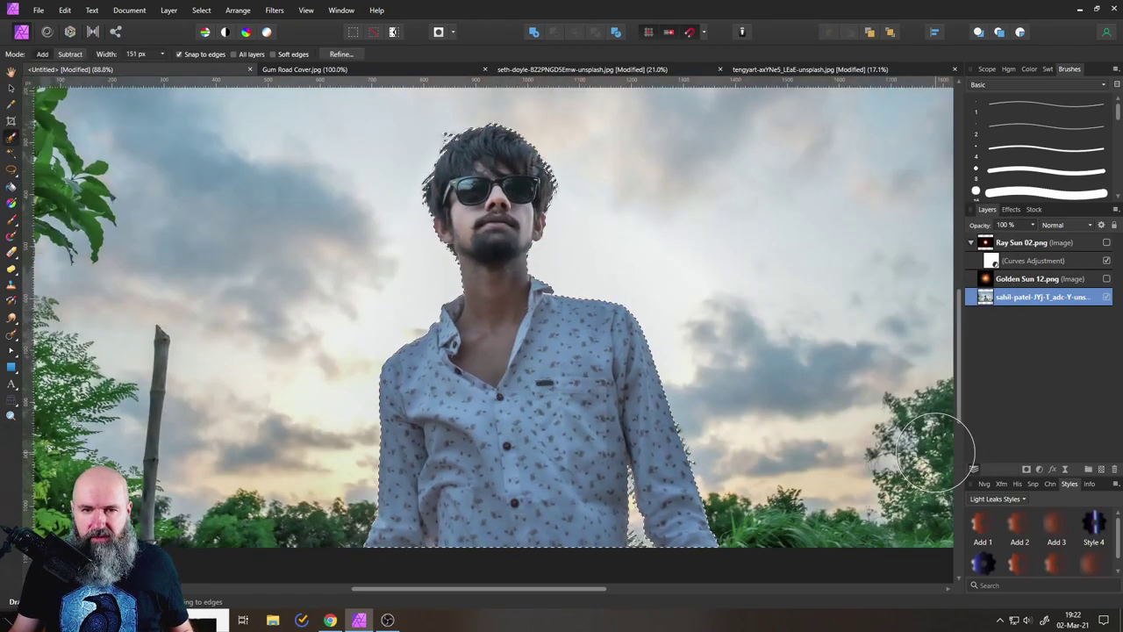
Invert the pixel selection and create a mask layer from it, cutting the man out.
scroll(930, 452, down, 1)
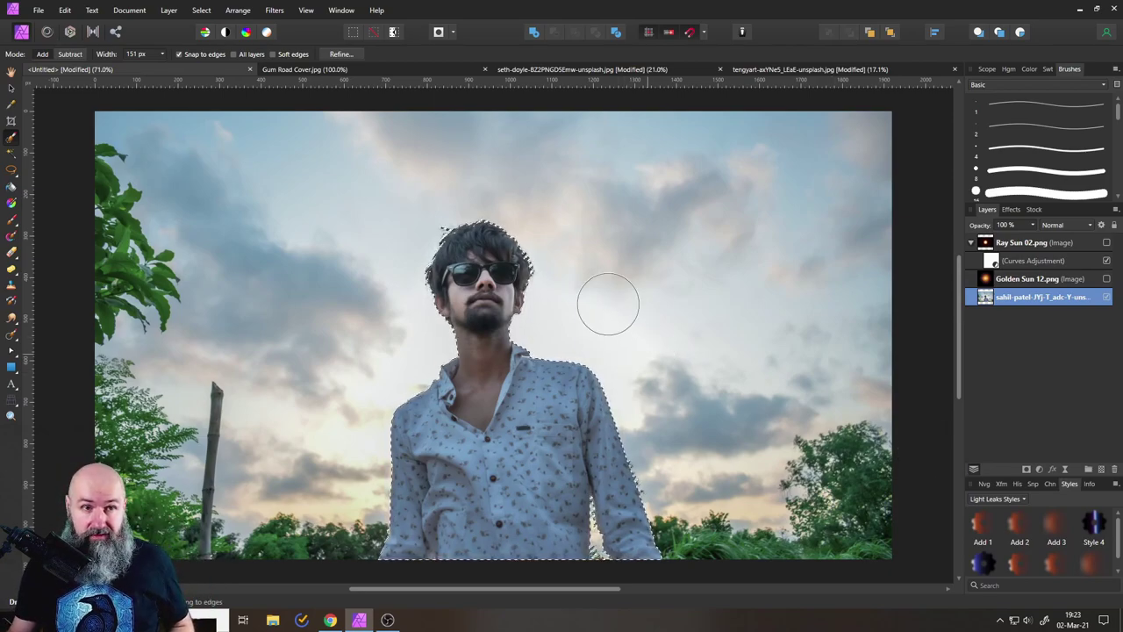
click(200, 10)
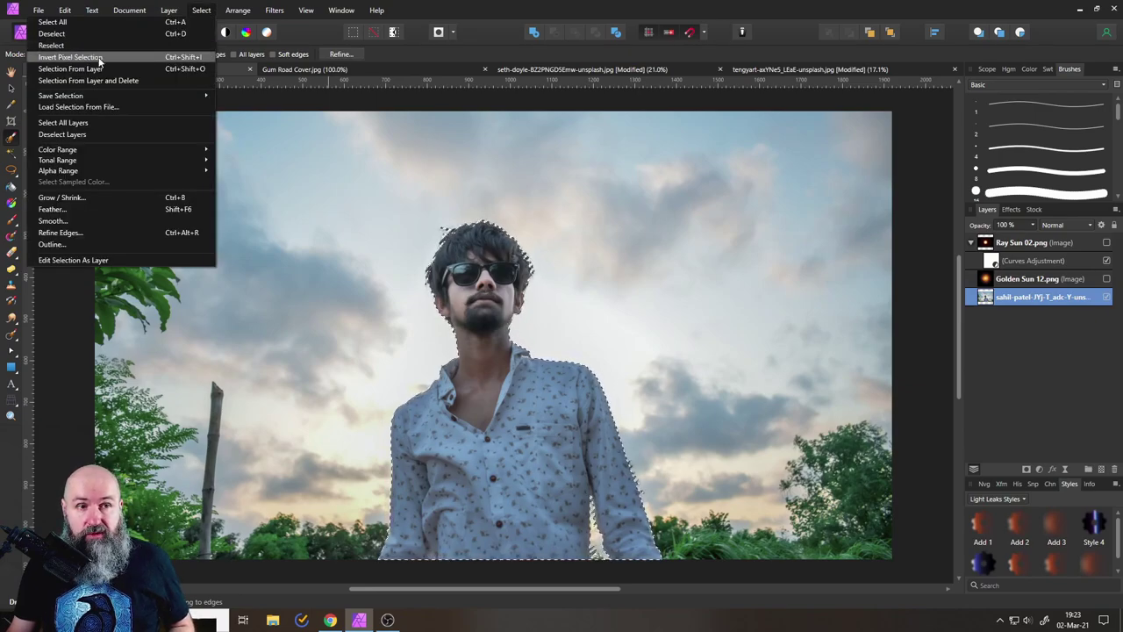
click(71, 57)
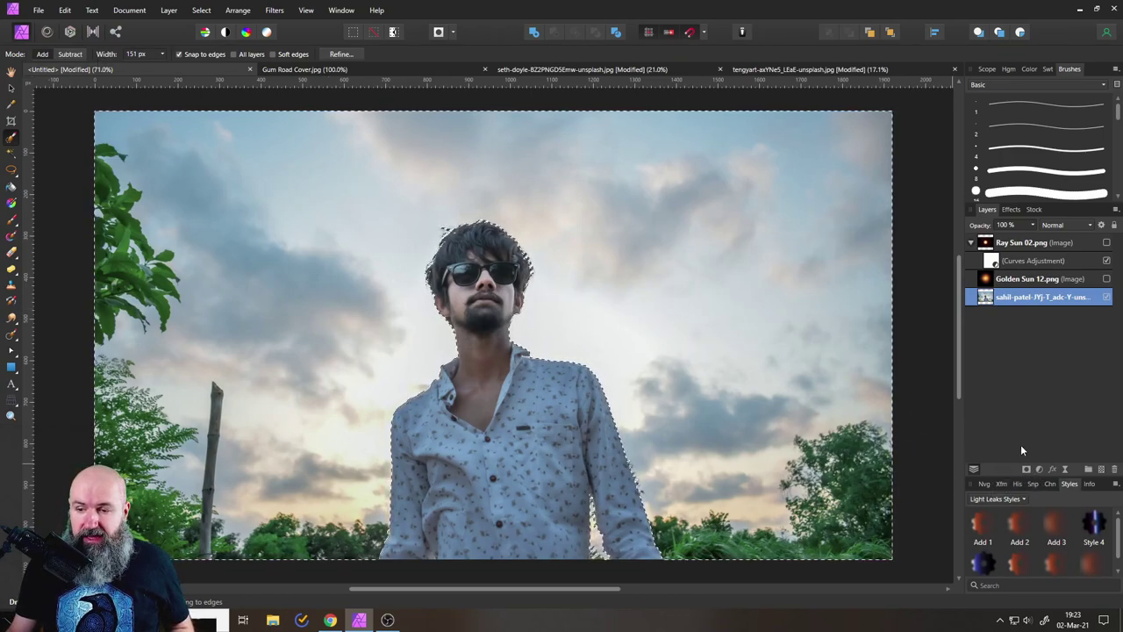
click(1026, 469)
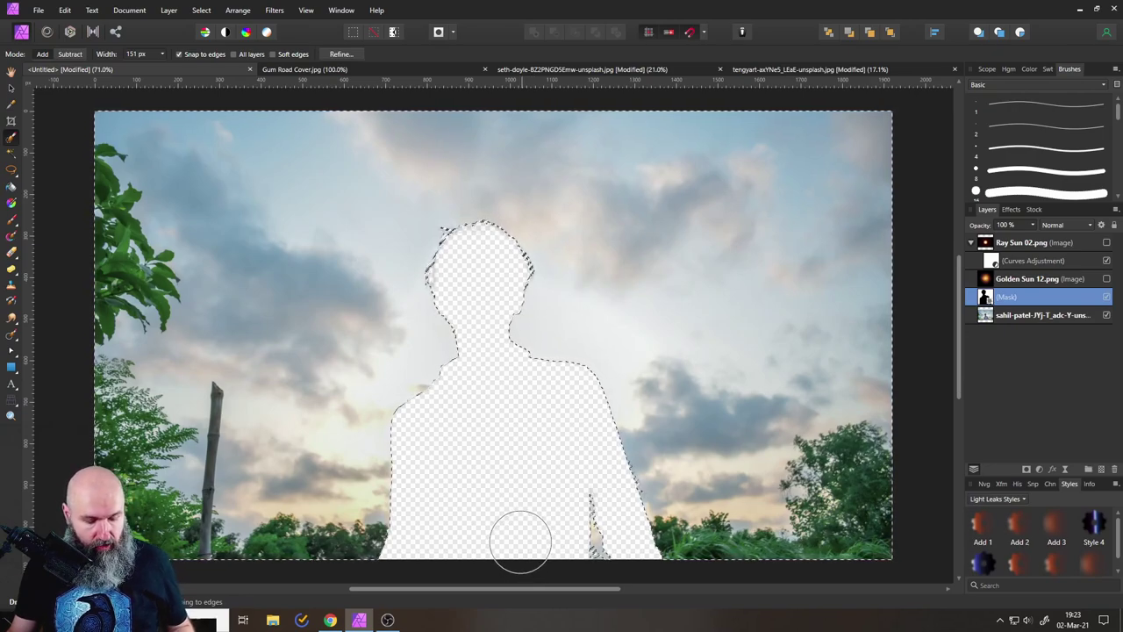
Deselect, nest the man-shaped mask inside Ray Sun 02, show the layer, and compare the mask on and off.
key(ctrl+d)
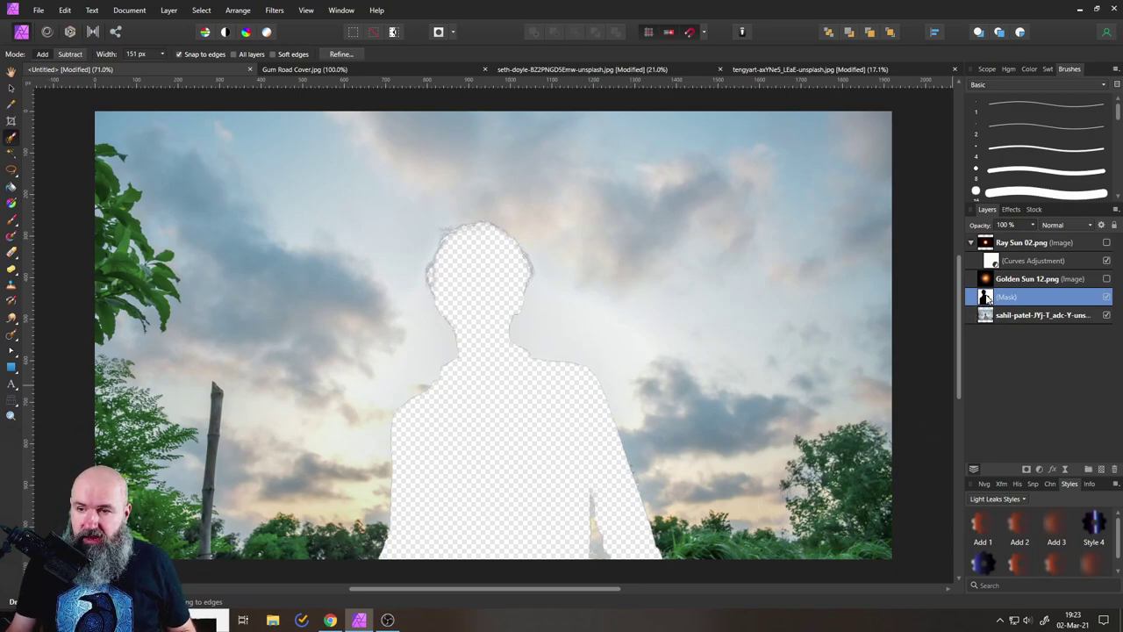
drag(986, 299, 994, 261)
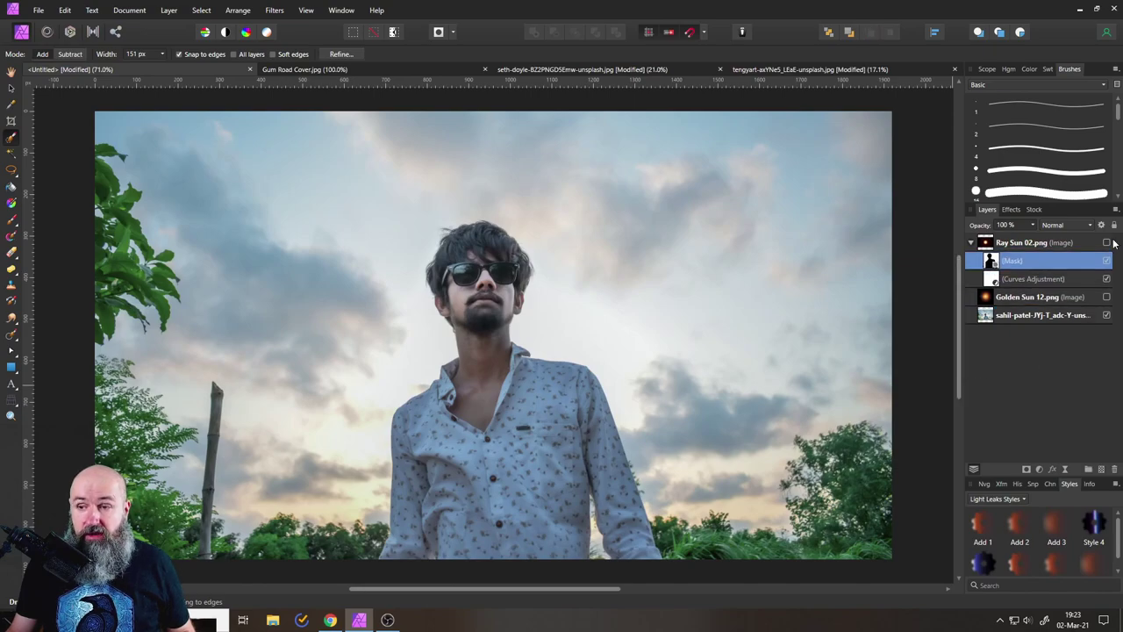
click(1106, 242)
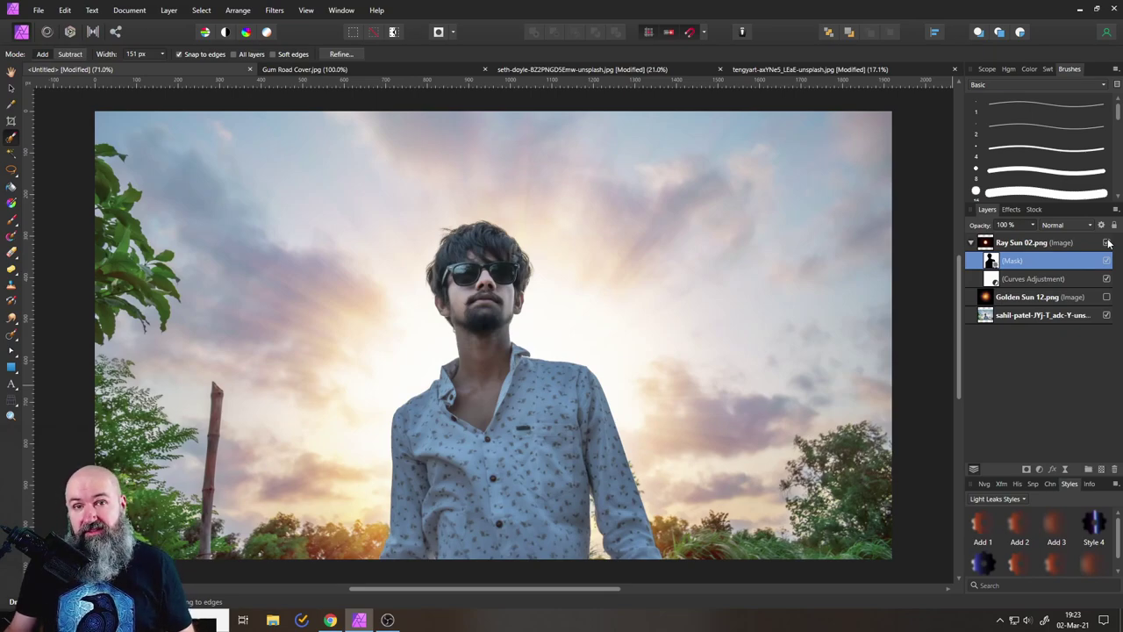
click(1106, 263)
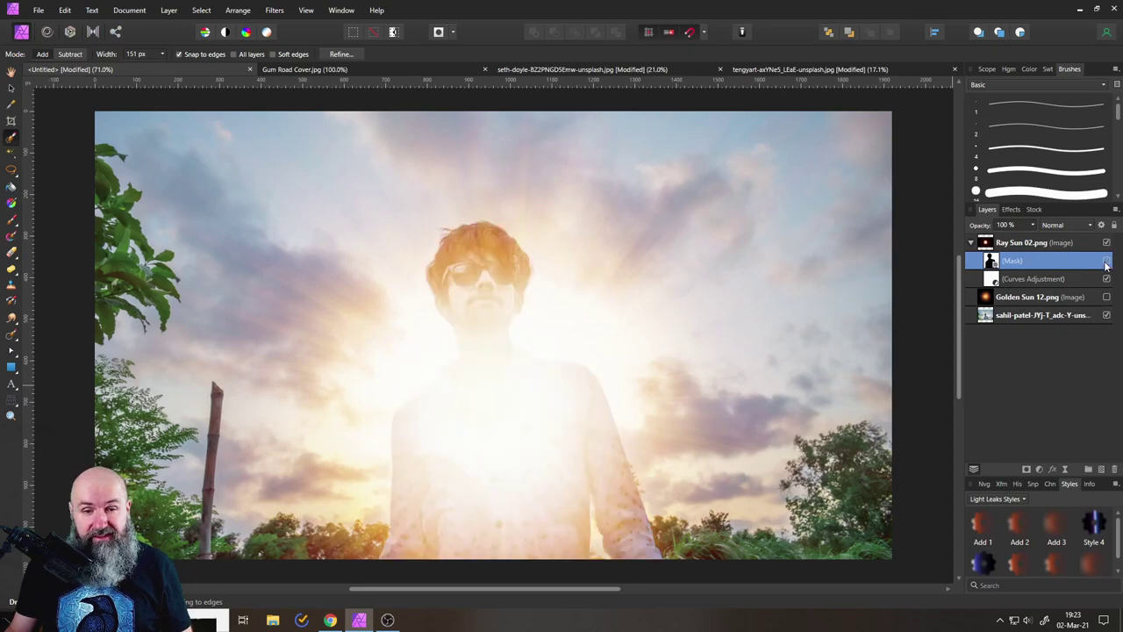
click(1107, 262)
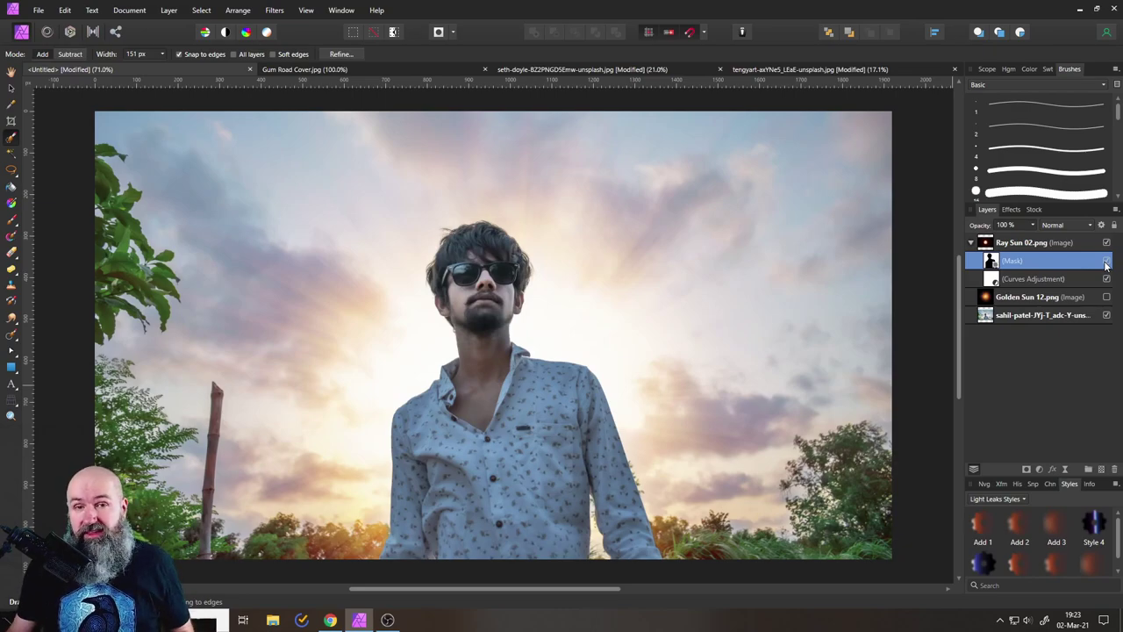
In the seth-doyle portrait, show the Ray Sun 01 flare layer and shift it left.
click(534, 70)
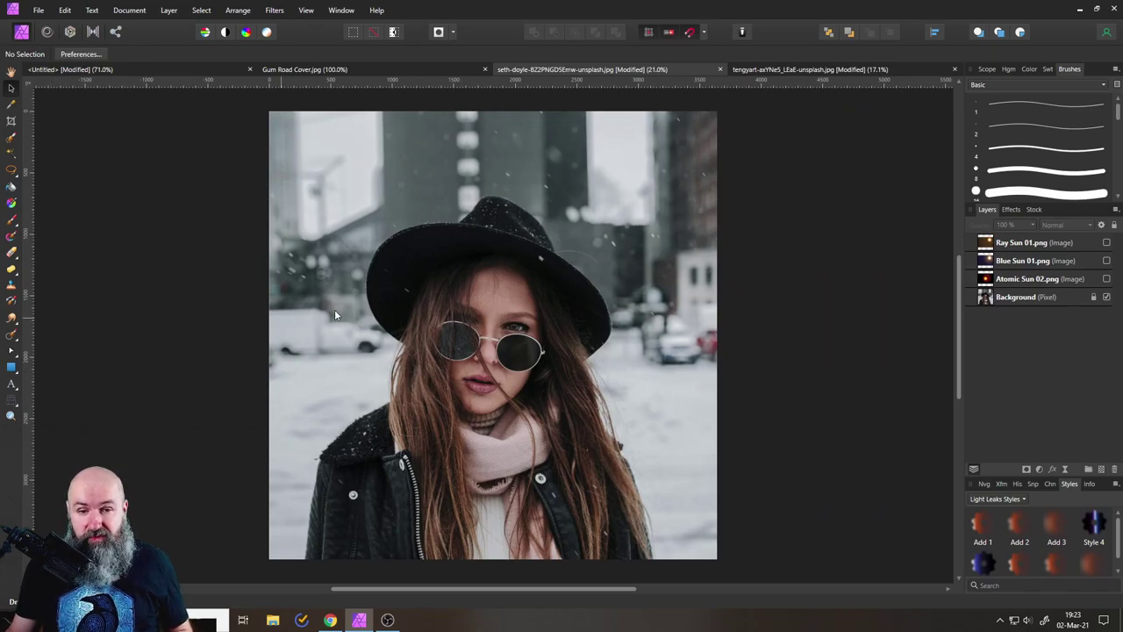
scroll(395, 303, left, 1)
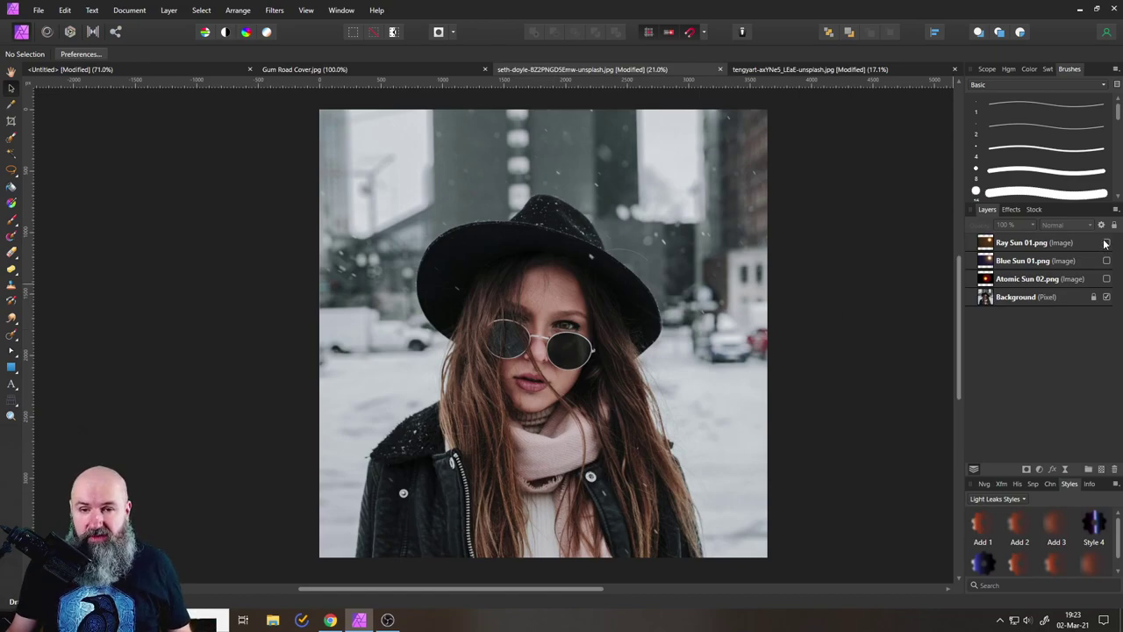
click(1028, 247)
click(1107, 243)
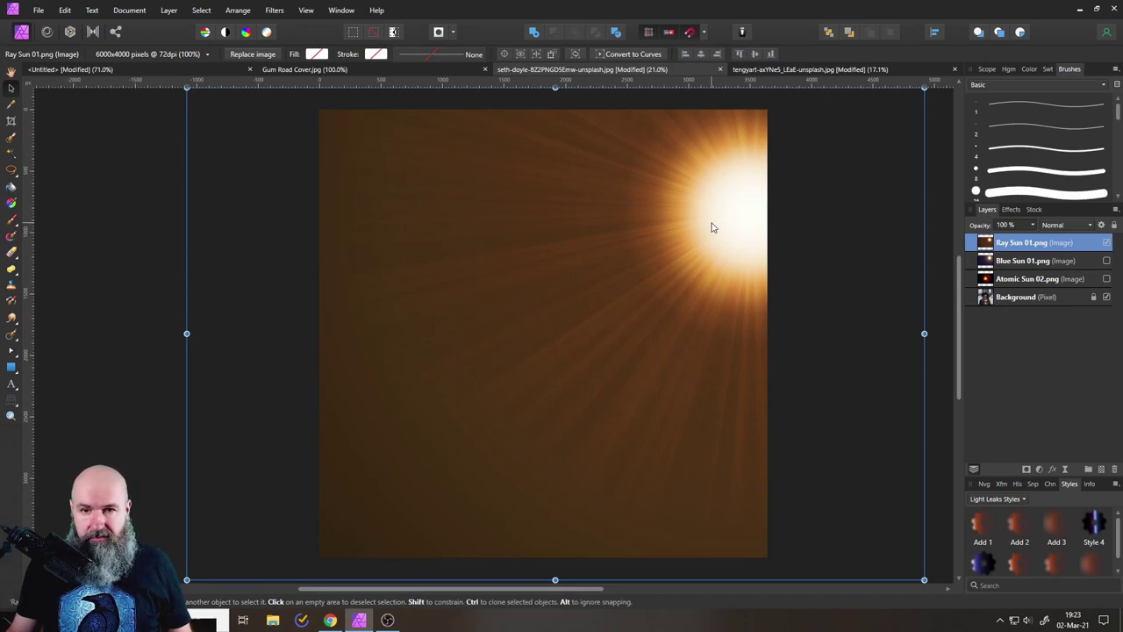
drag(711, 225, 620, 213)
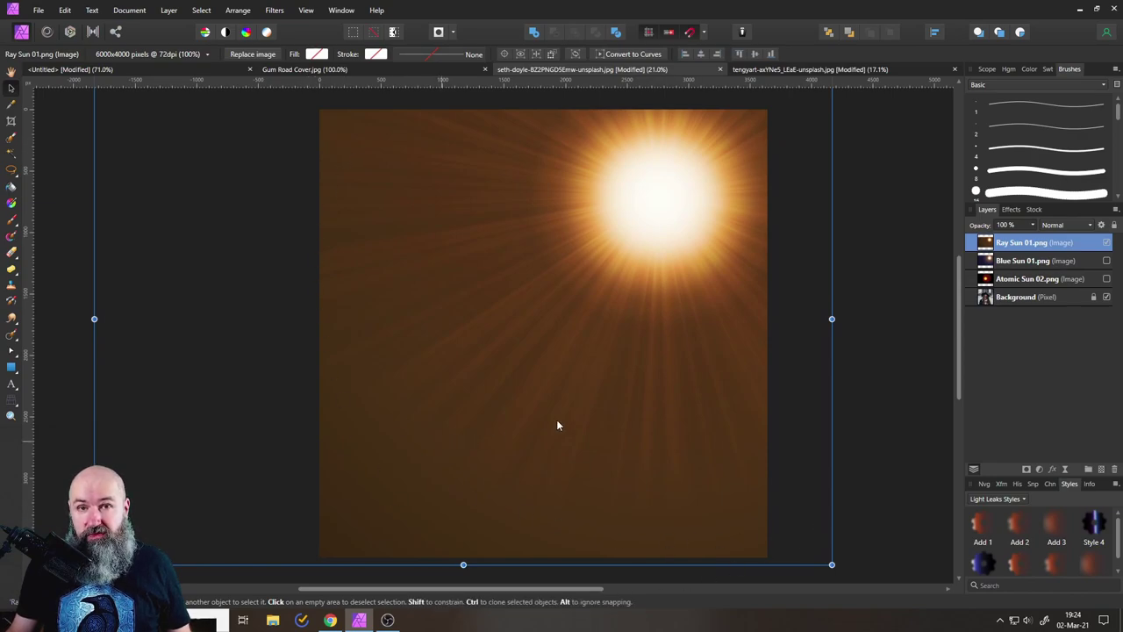
Blend Ray Sun 01 in Screen mode, nudge it up-right, and enlarge it behind the hat.
click(1058, 225)
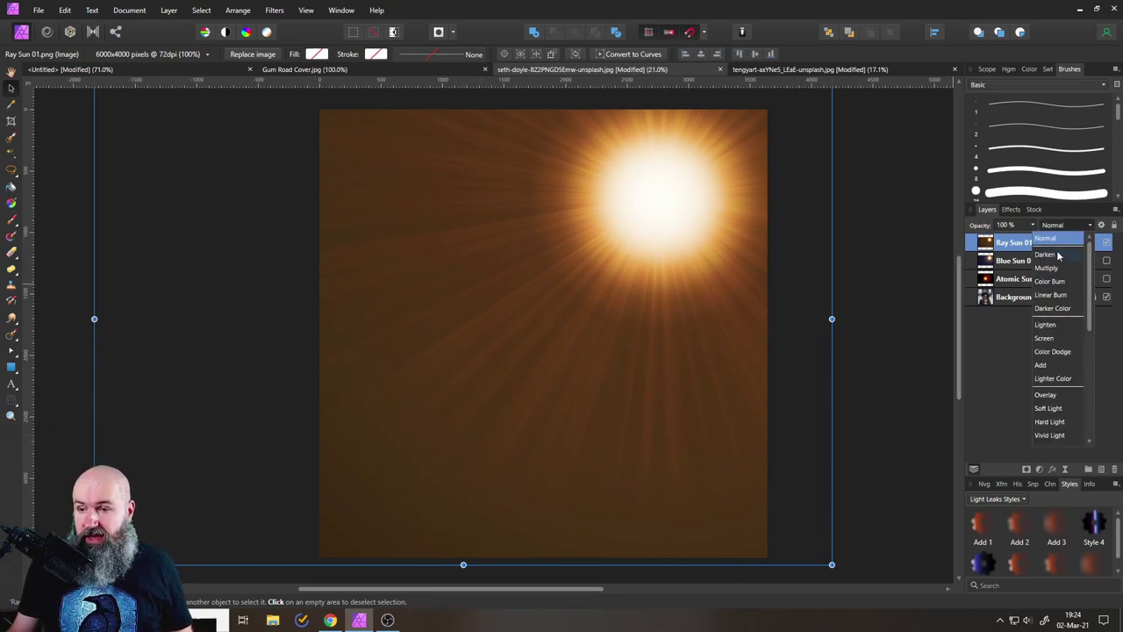
click(1052, 344)
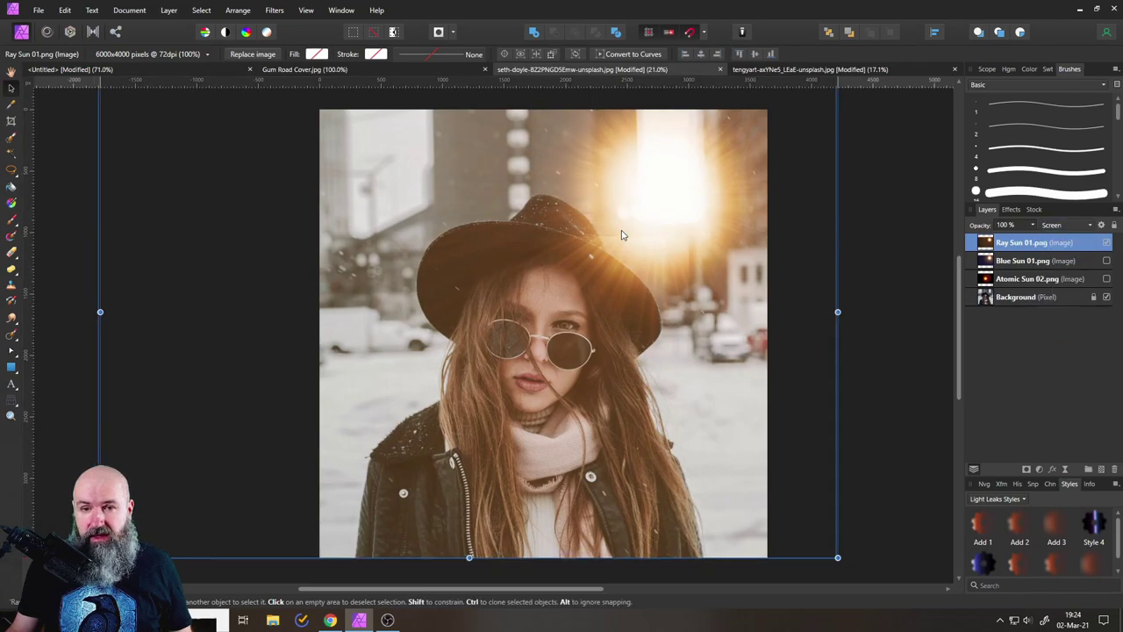
drag(611, 246, 629, 227)
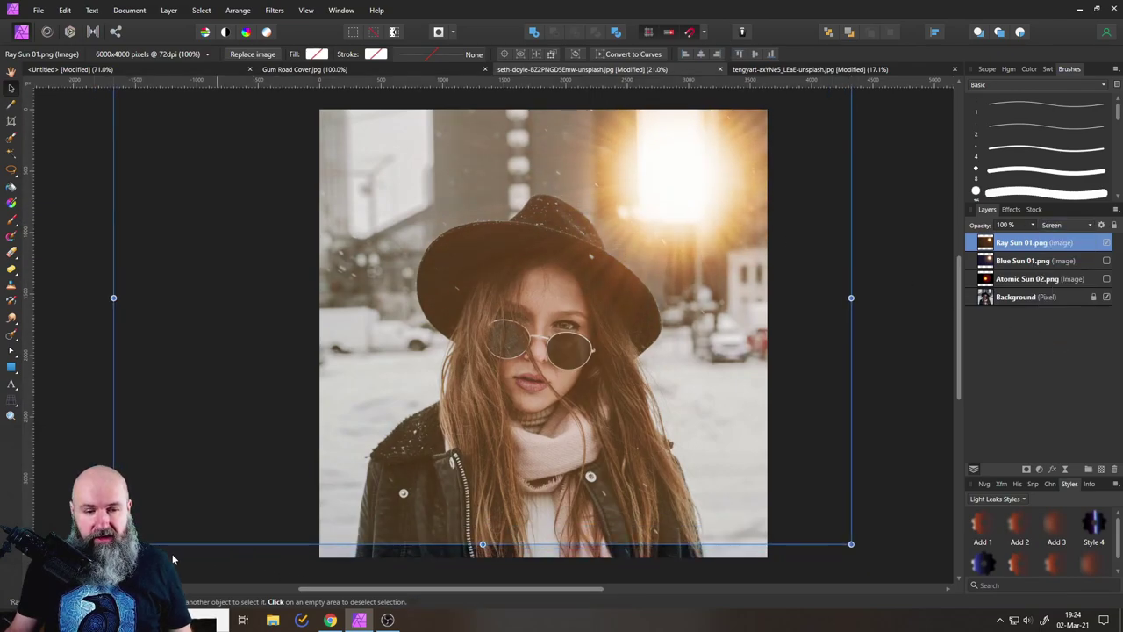
drag(113, 544, 58, 567)
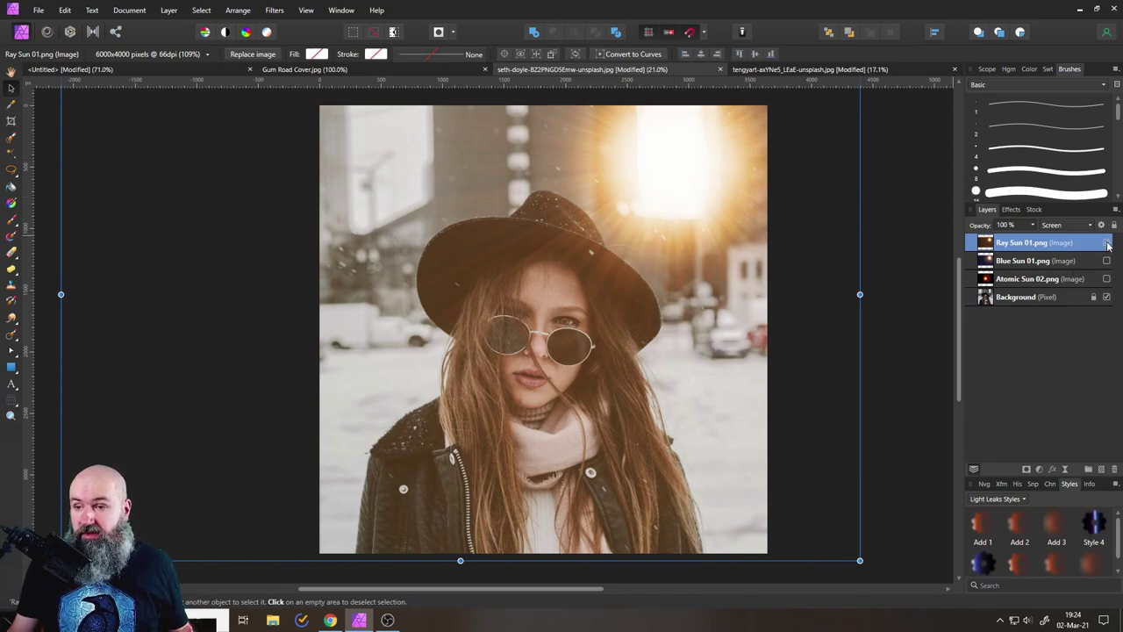
Hide the Ray Sun 01 flare and show the Atomic Sun 02 glow instead.
click(1107, 243)
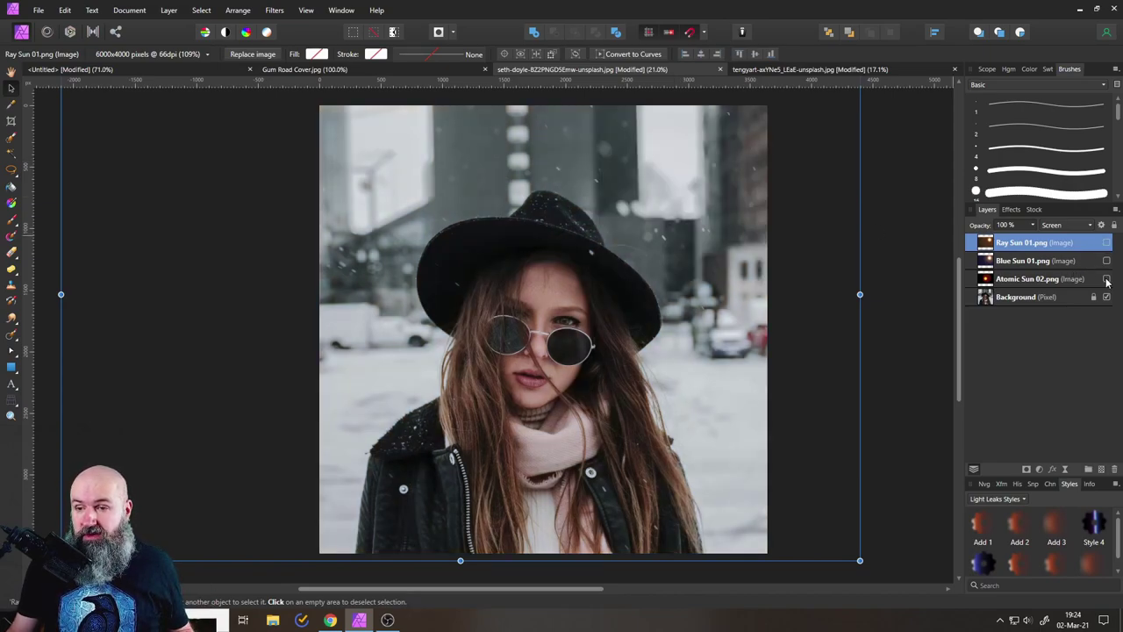
click(1107, 279)
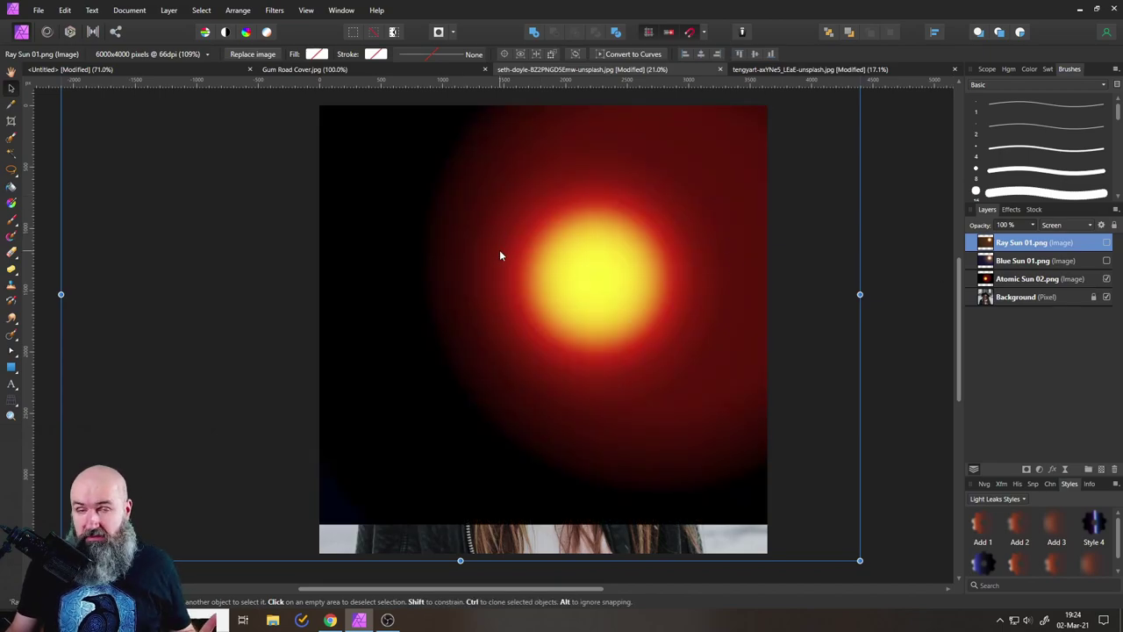
drag(599, 280, 571, 300)
Set Atomic Sun 02 to Screen mode and position it behind the top-right buildings.
click(1073, 226)
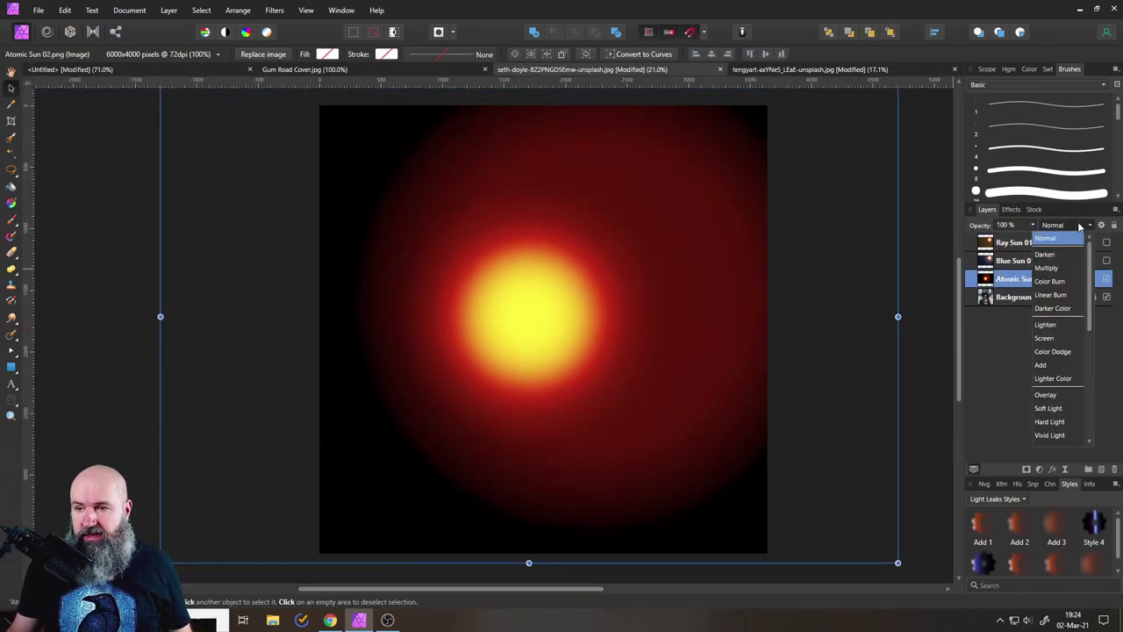
click(1051, 331)
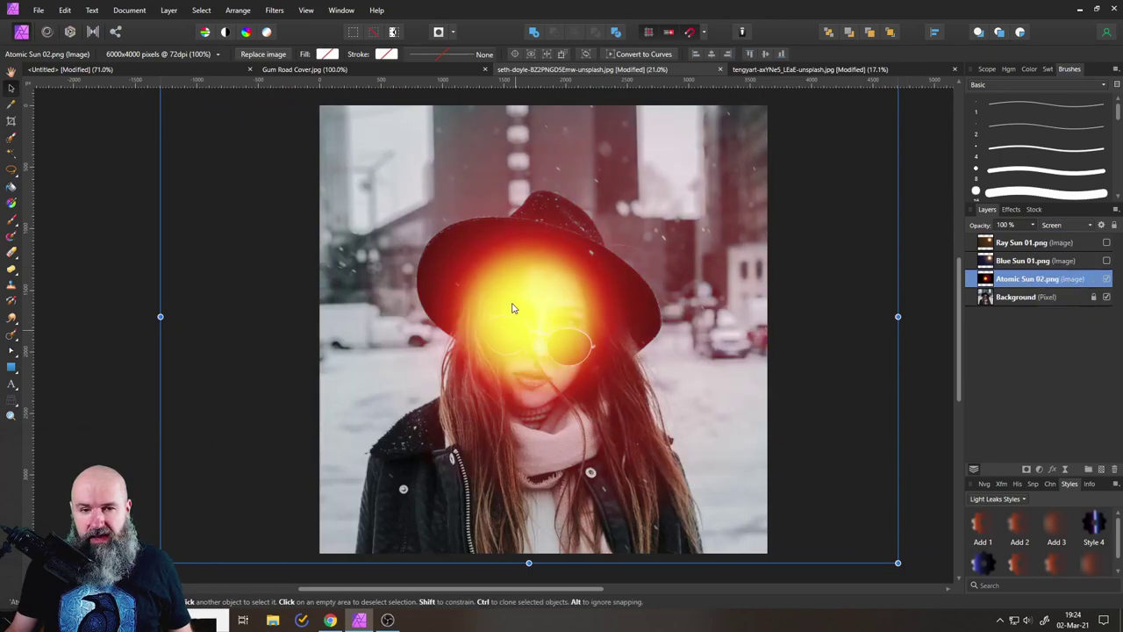
drag(514, 308, 701, 194)
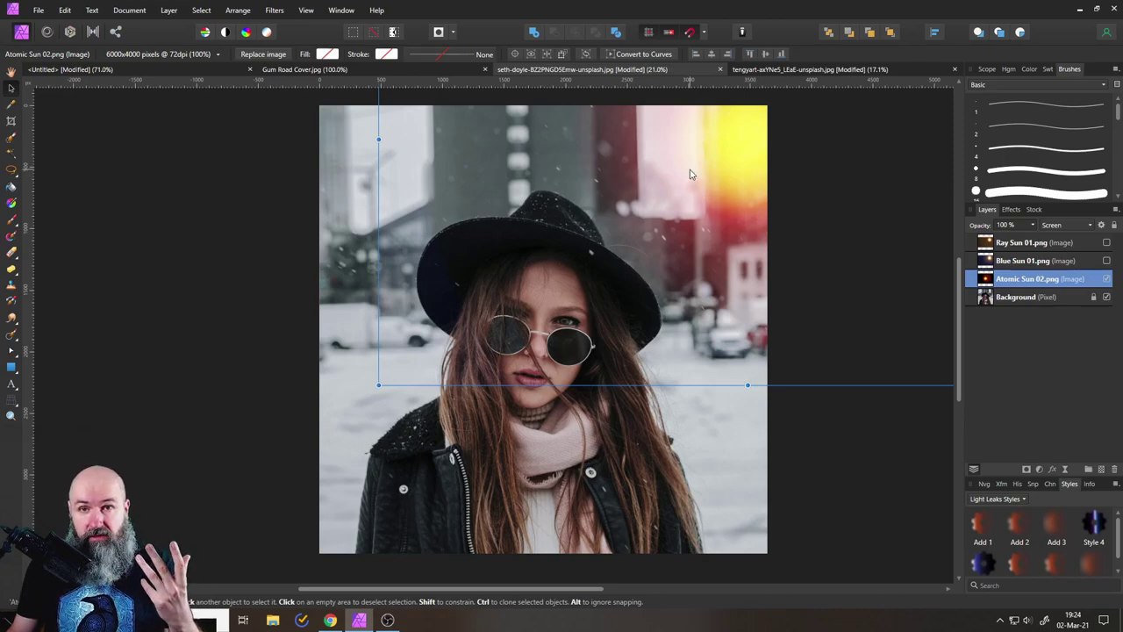
drag(716, 164, 664, 176)
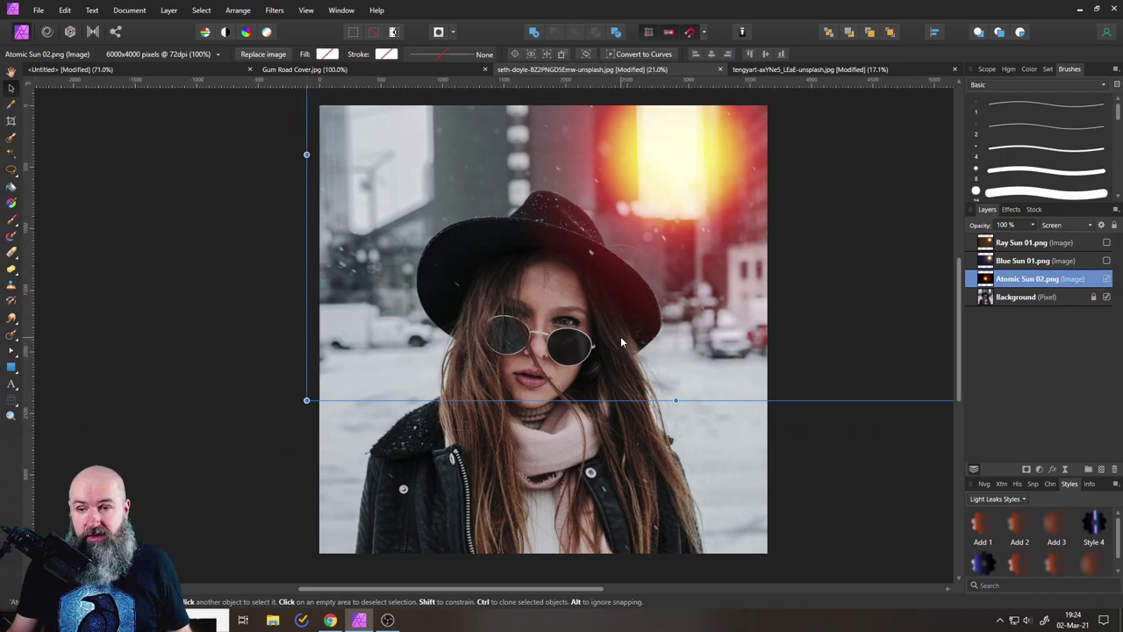
click(990, 245)
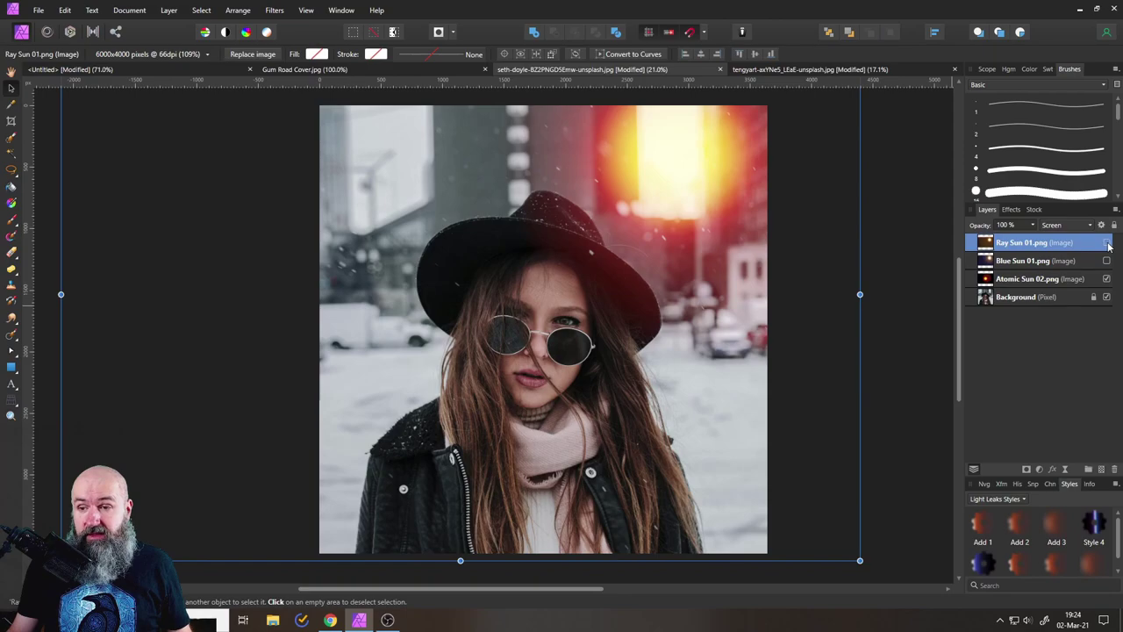
Show Ray Sun 01 again, enlarging it and centring it over the image.
click(1106, 243)
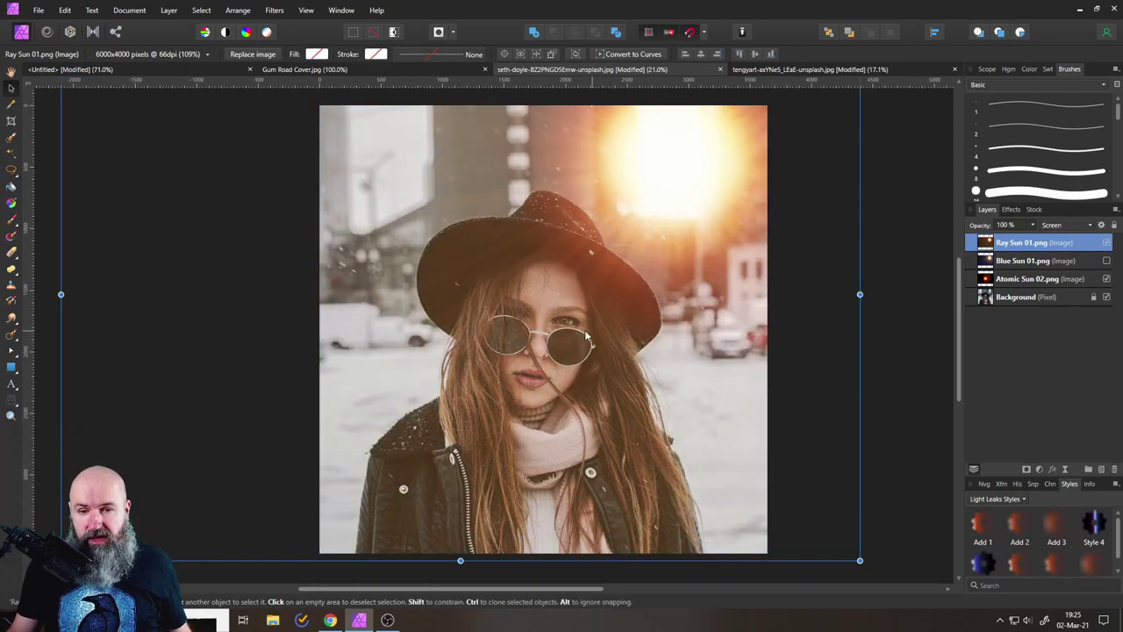
ctrl+scroll(586, 336, down, 5)
drag(623, 281, 882, 105)
drag(779, 201, 661, 283)
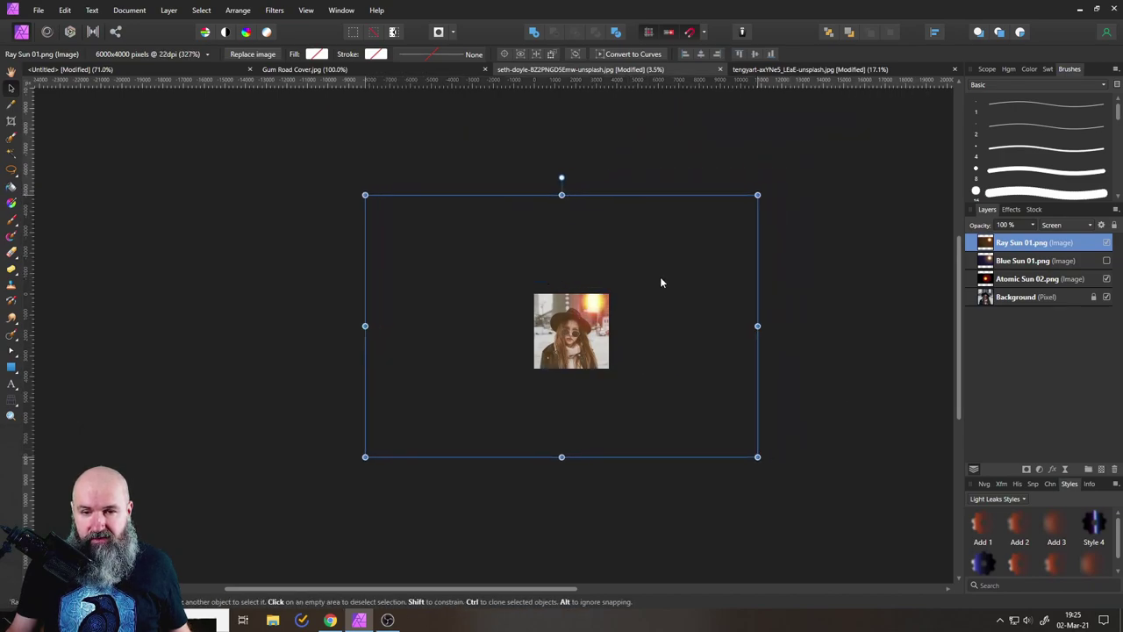
ctrl+scroll(566, 329, up, 5)
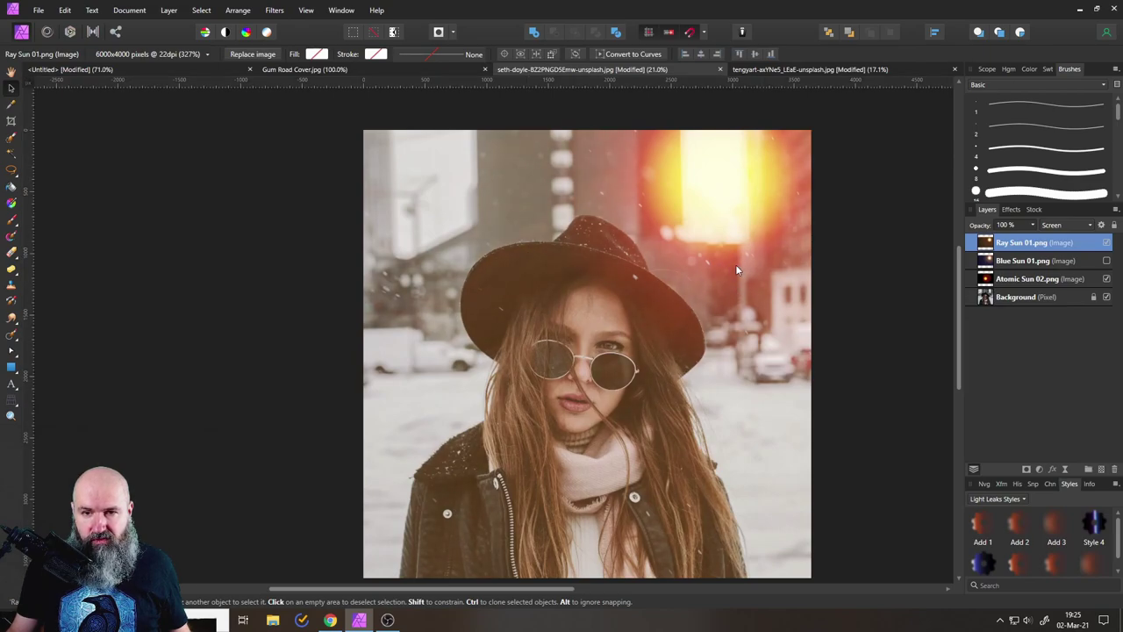
Nudge the Atomic Sun 02 glow up and right and enlarge it slightly.
click(984, 279)
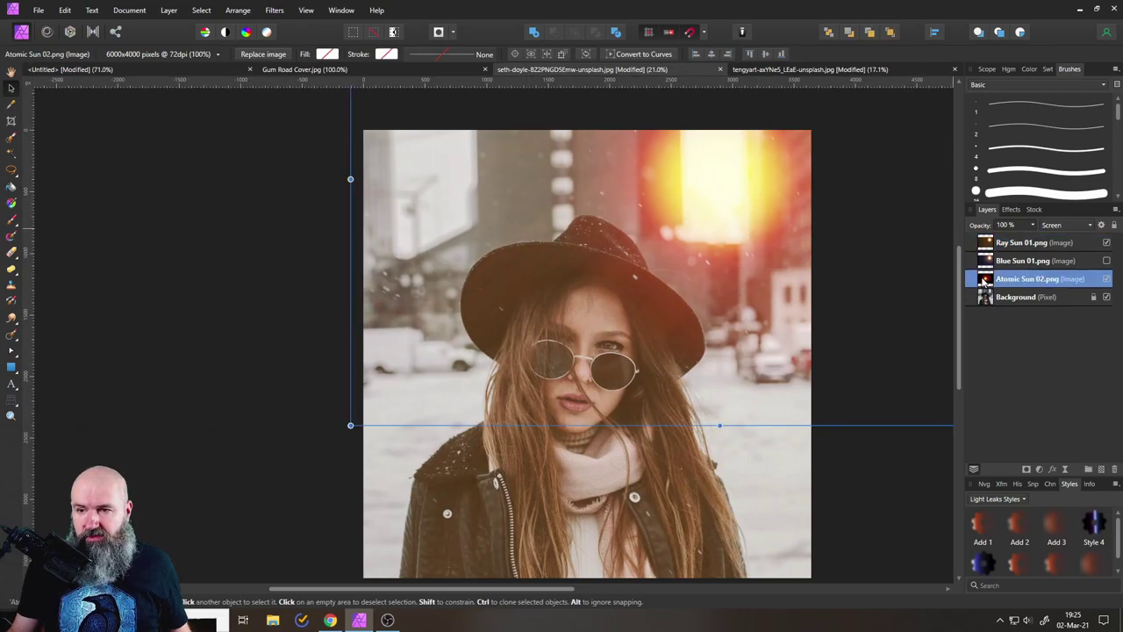
mouse_move(710, 193)
mouse_down()
mouse_move(722, 181)
mouse_move(712, 193)
mouse_up()
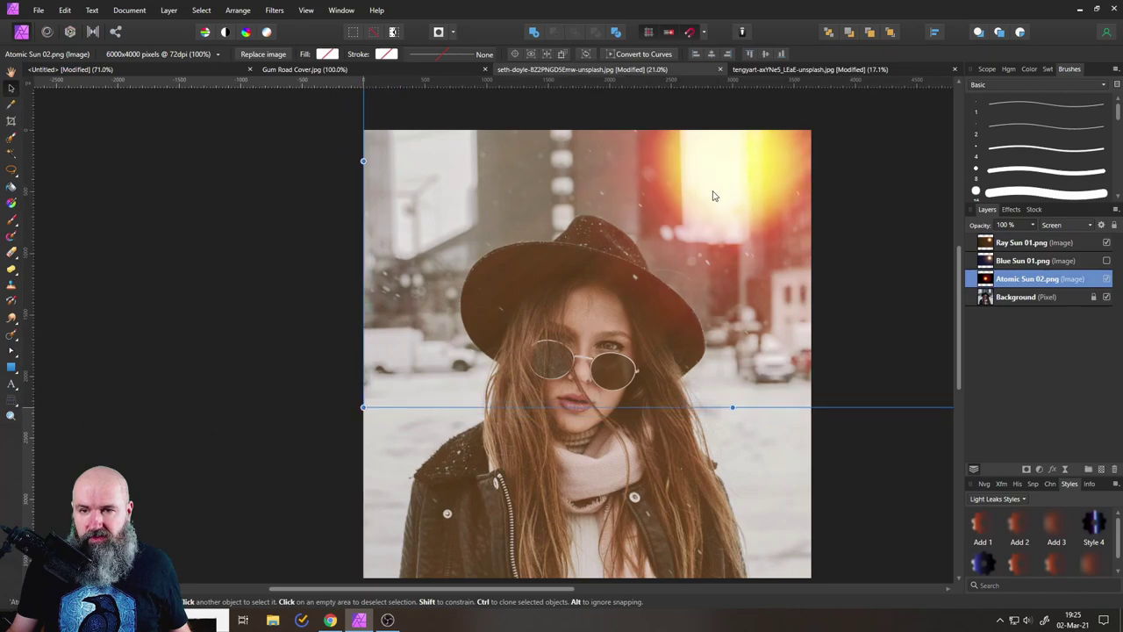
drag(357, 417, 323, 434)
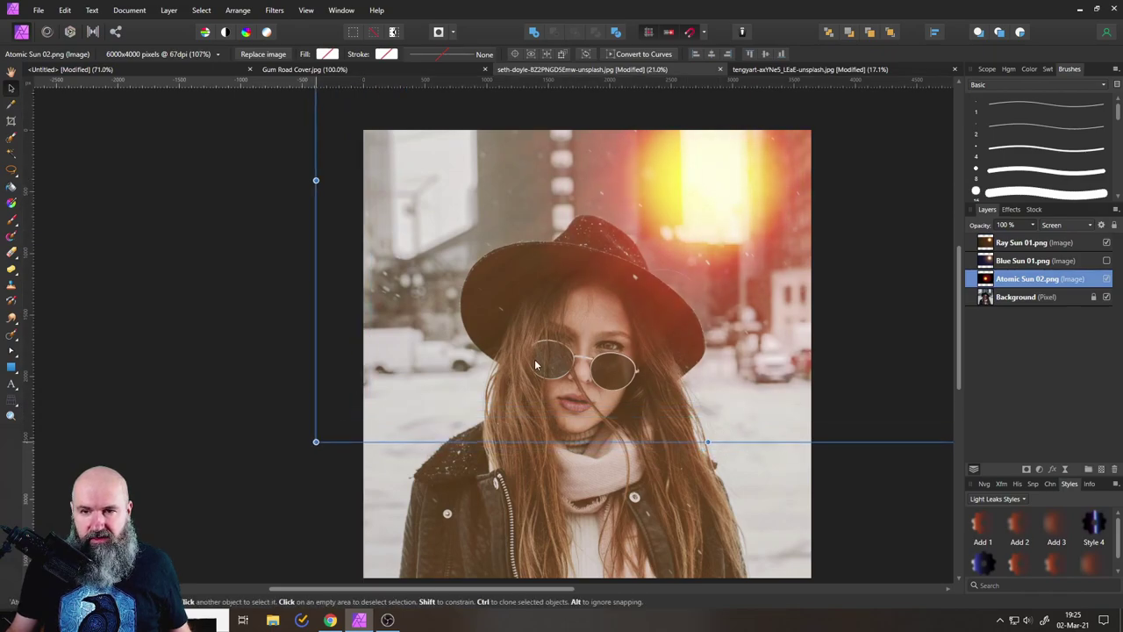
Toggle Ray Sun 01 on and off to compare, then switch to the snowy-woman document.
click(228, 329)
scroll(421, 290, down, 2)
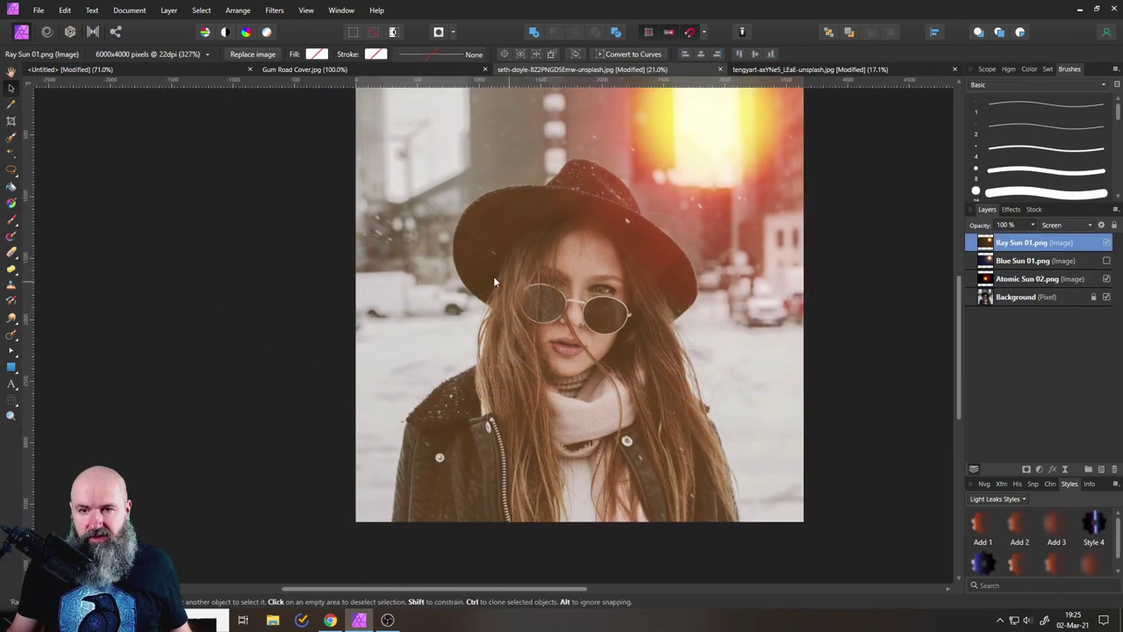
scroll(658, 219, up, 1)
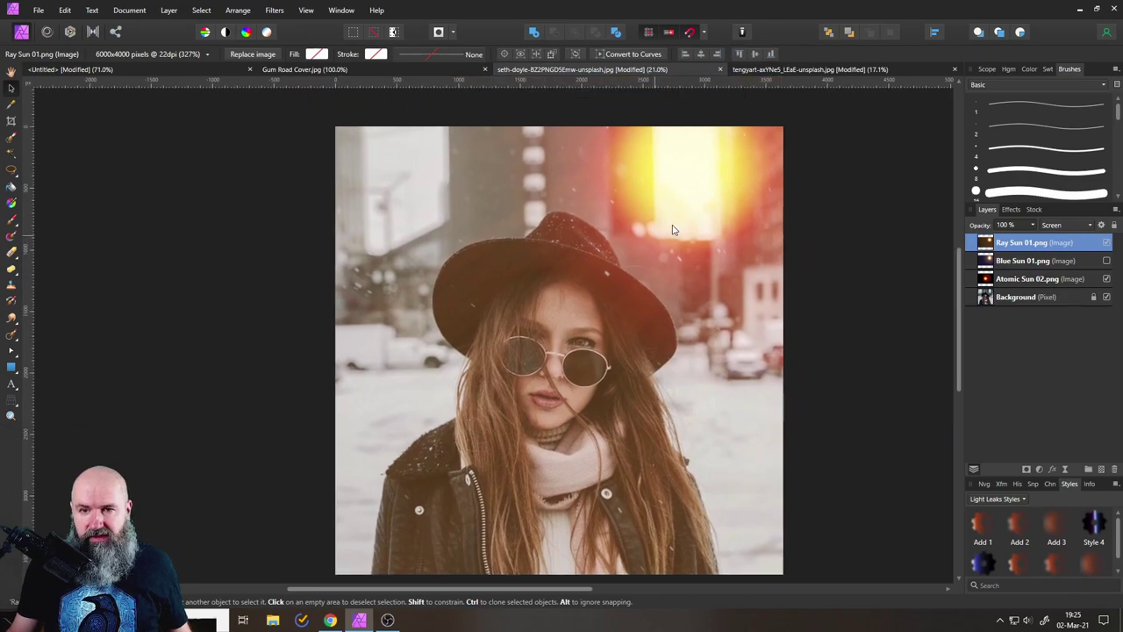
click(1107, 243)
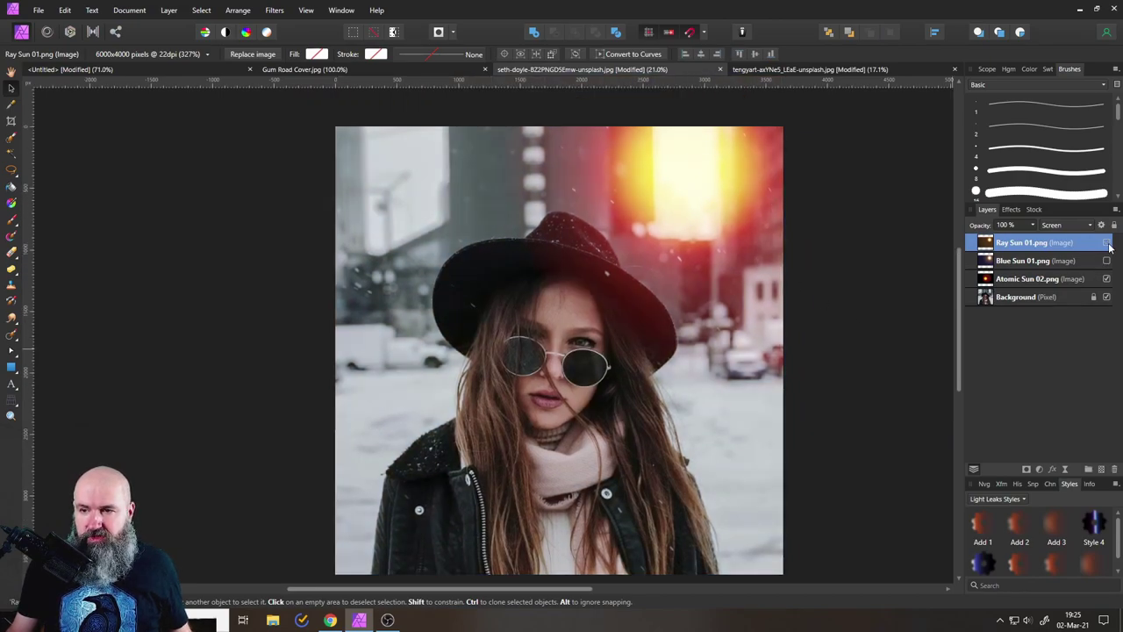
click(1107, 243)
click(1107, 243)
click(1107, 243)
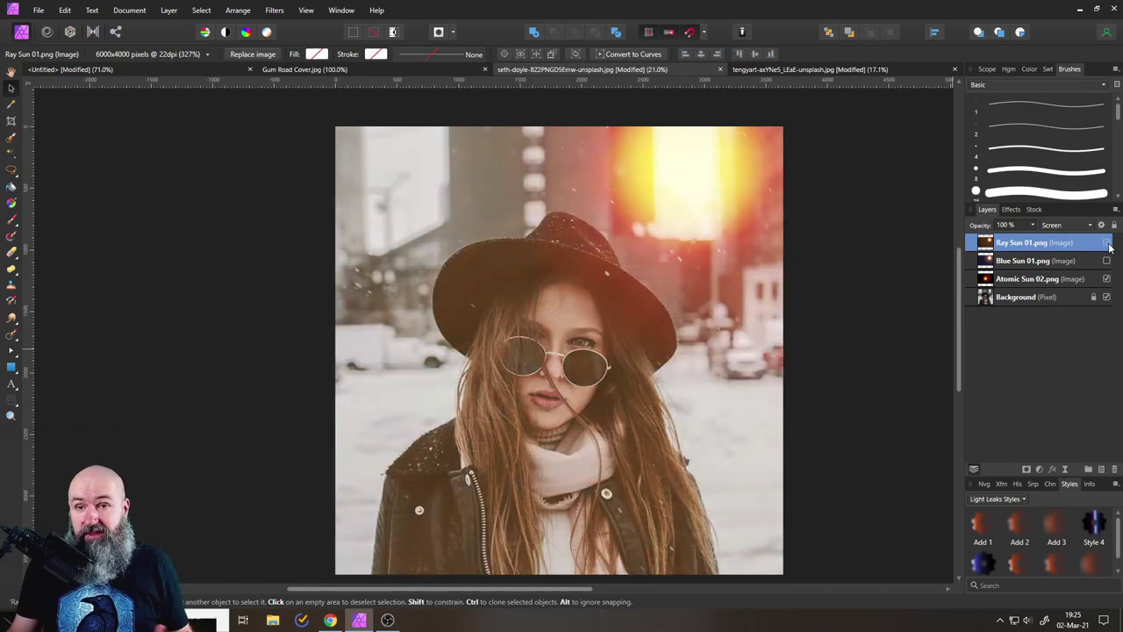
click(793, 69)
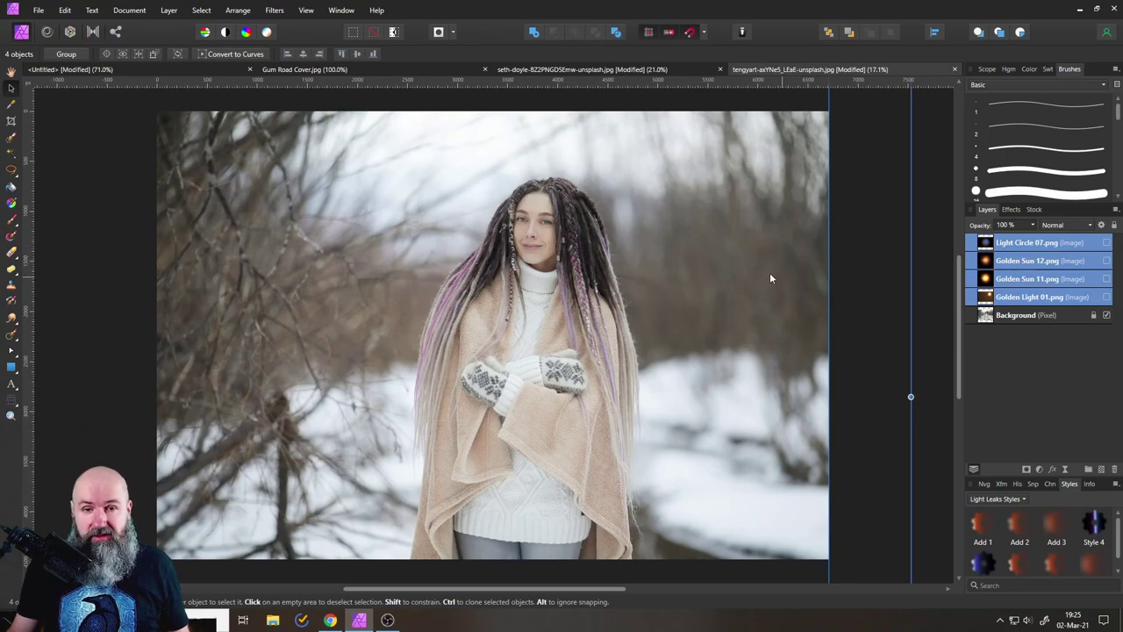
Show the Golden Light 01 layer and set its blend mode to Screen.
click(991, 299)
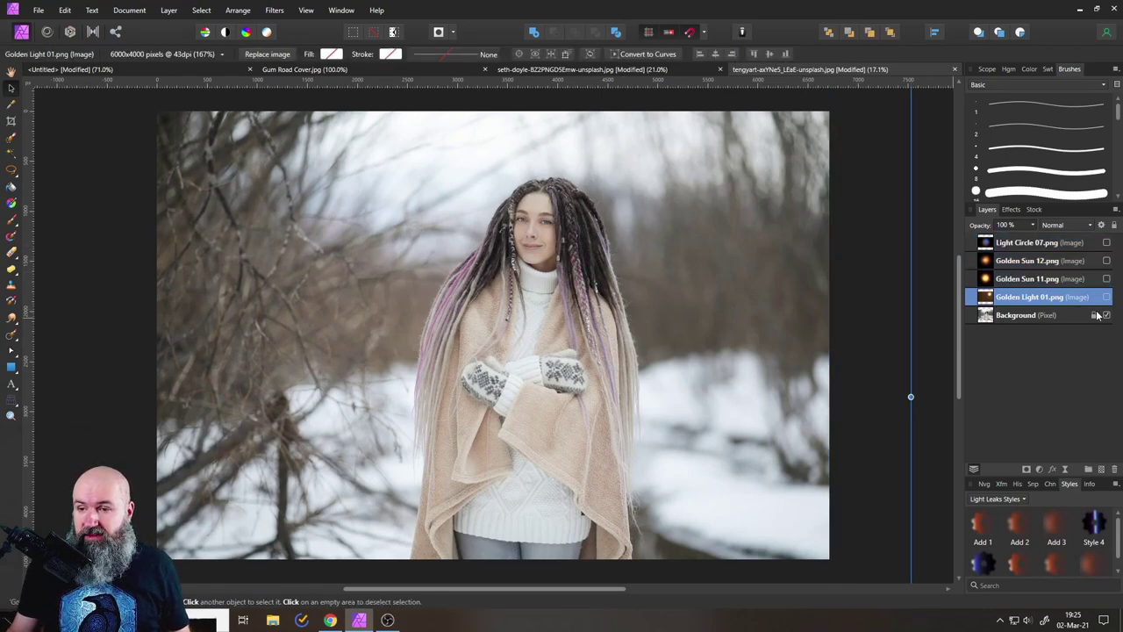
click(1107, 297)
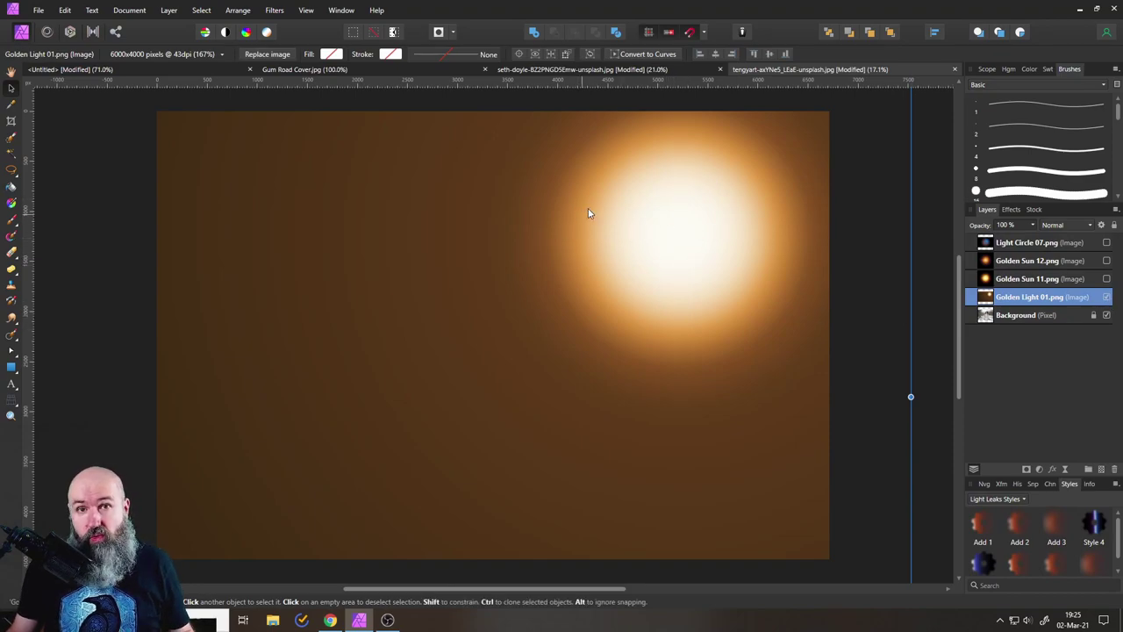
click(1043, 230)
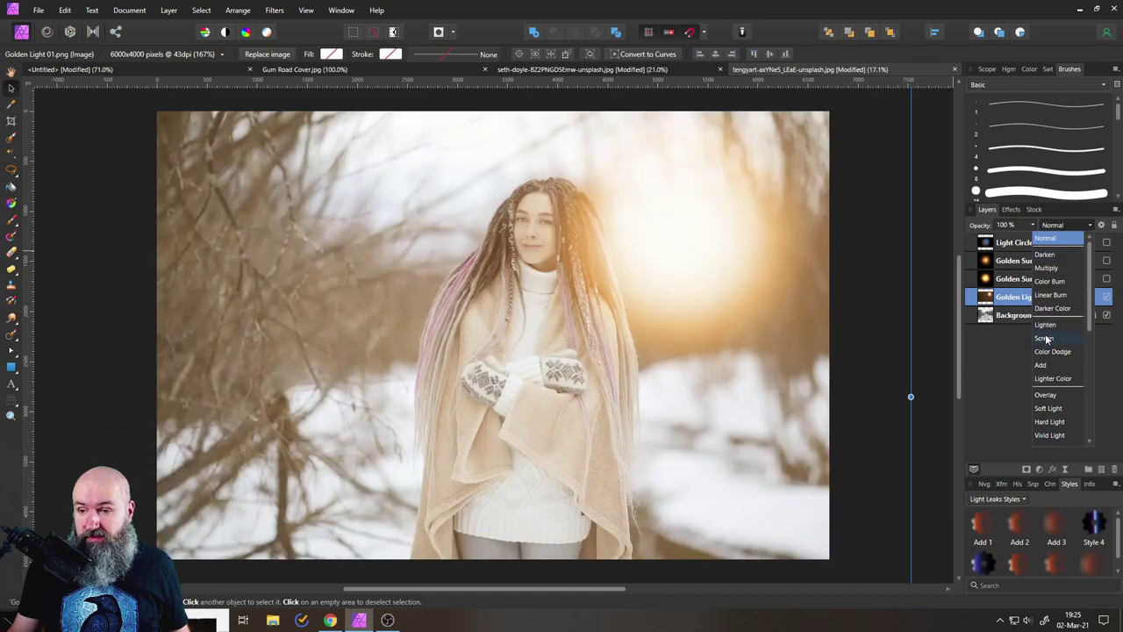
click(1044, 344)
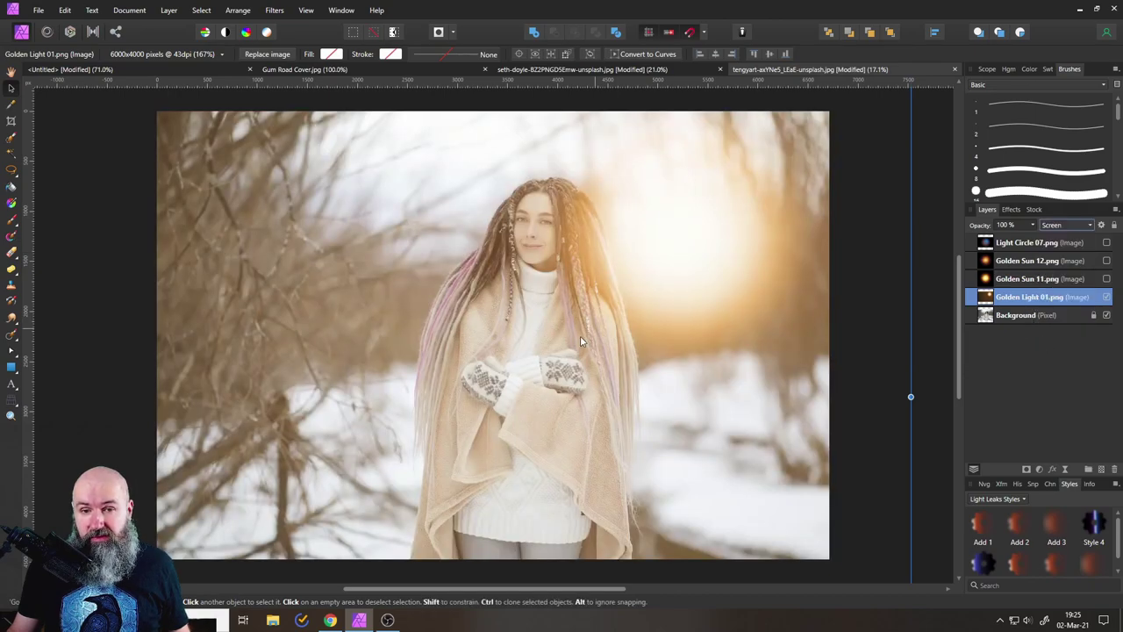
Shrink the golden light overlay and position it over the woman's upper right.
scroll(580, 335, down, 3)
drag(310, 497, 388, 439)
drag(576, 388, 565, 381)
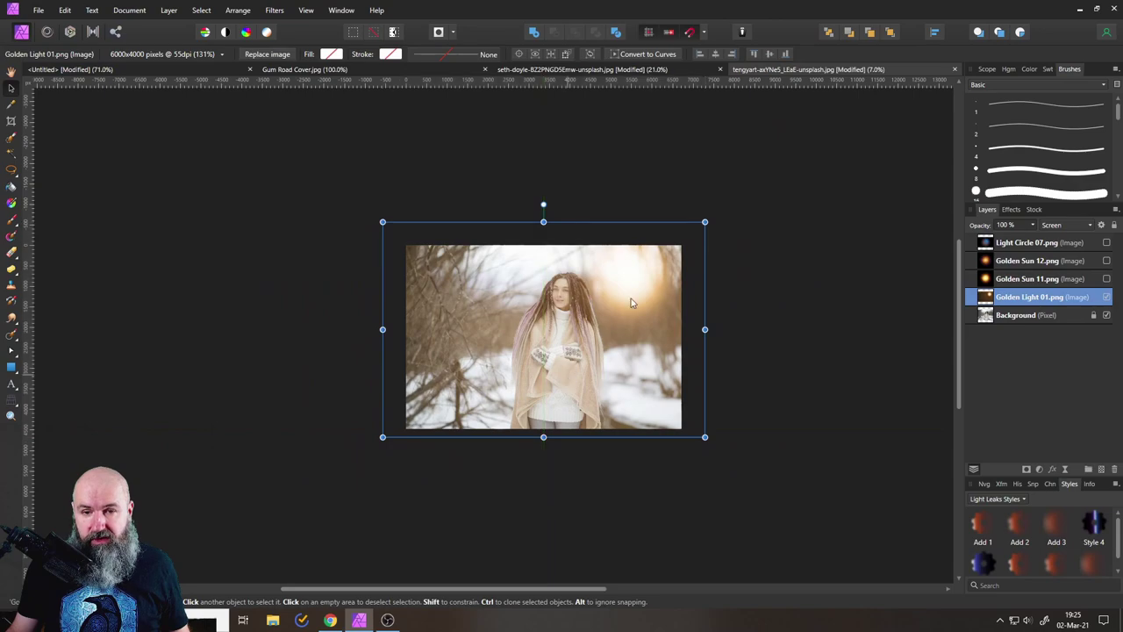
scroll(624, 301, up, 4)
drag(652, 274, 657, 230)
scroll(723, 200, up, 1)
scroll(722, 200, down, 1)
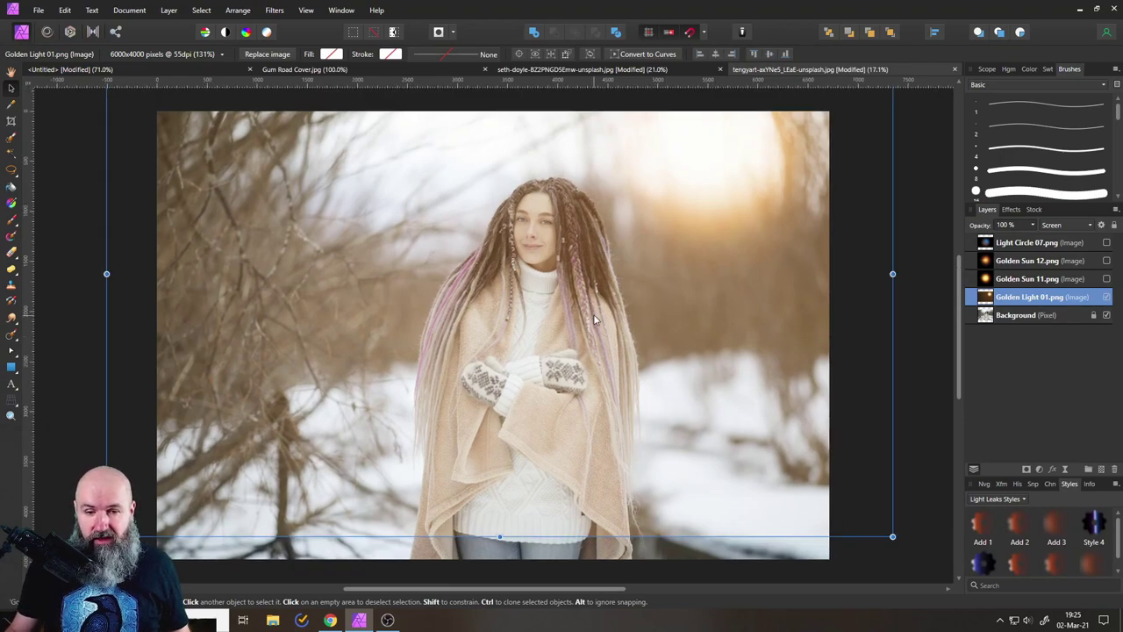
drag(715, 218, 715, 246)
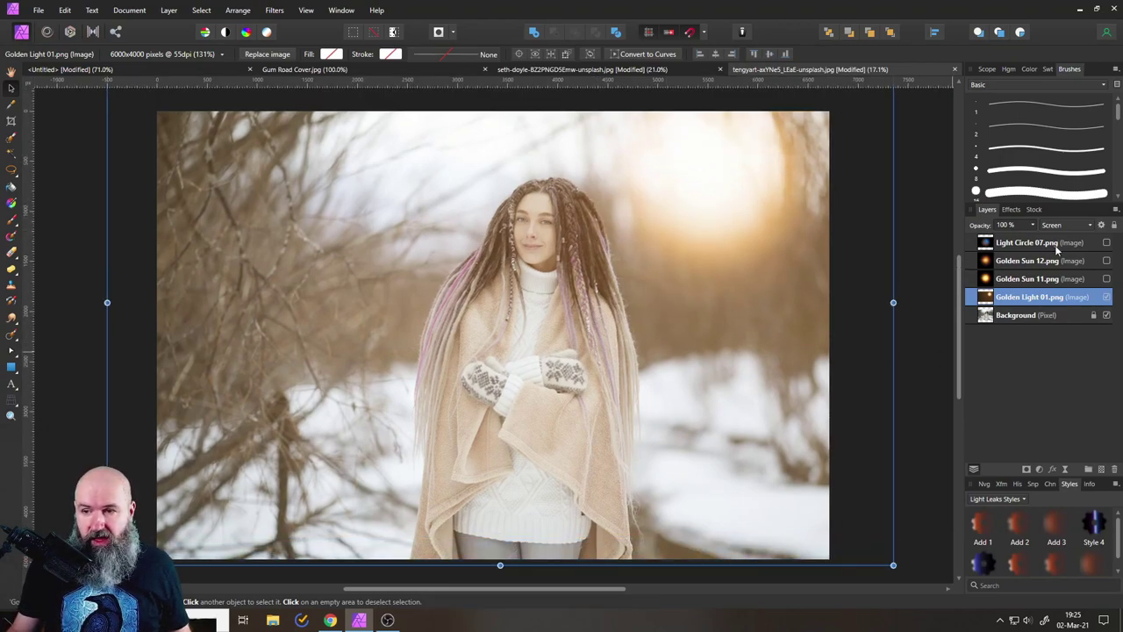
Toggle the golden glow off and on twice to compare, leaving it visible.
click(1107, 297)
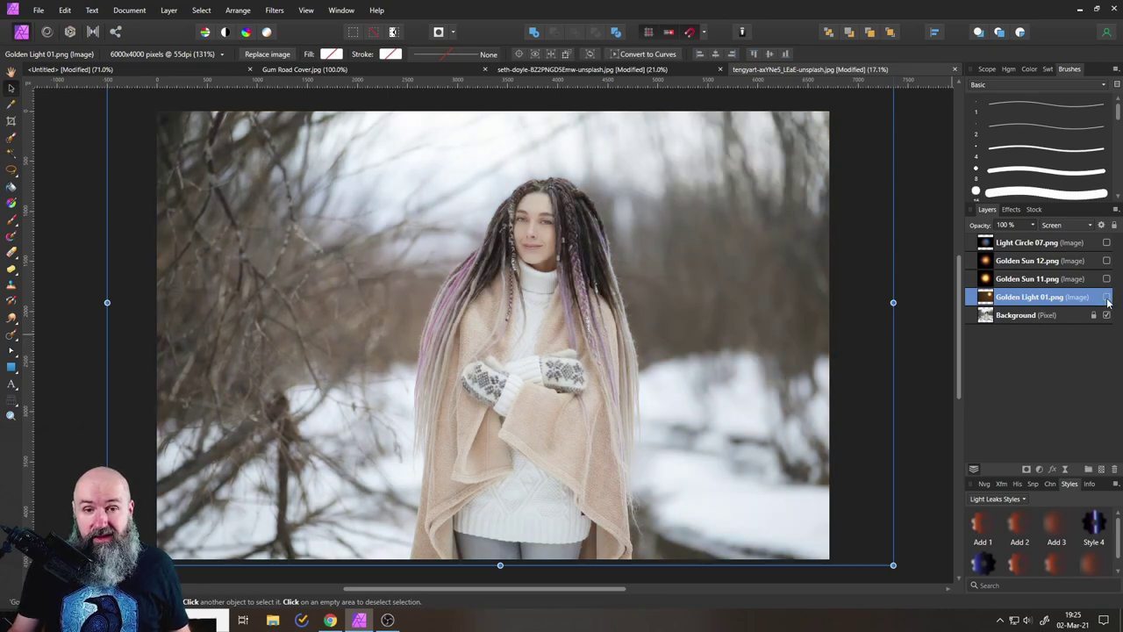
click(1106, 298)
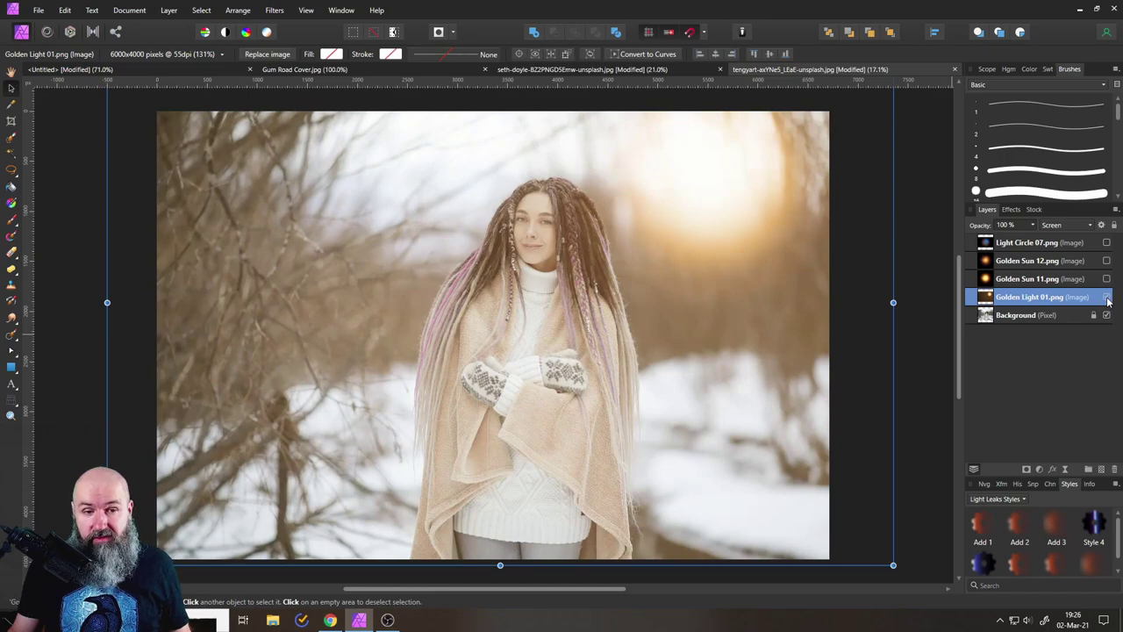
click(1106, 297)
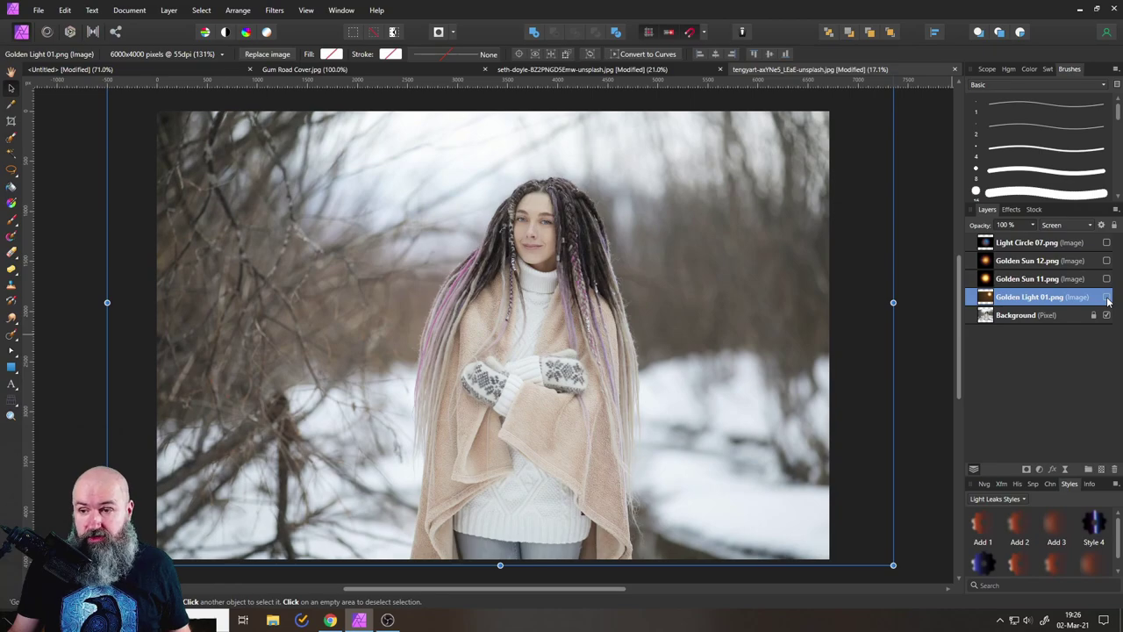
click(1107, 297)
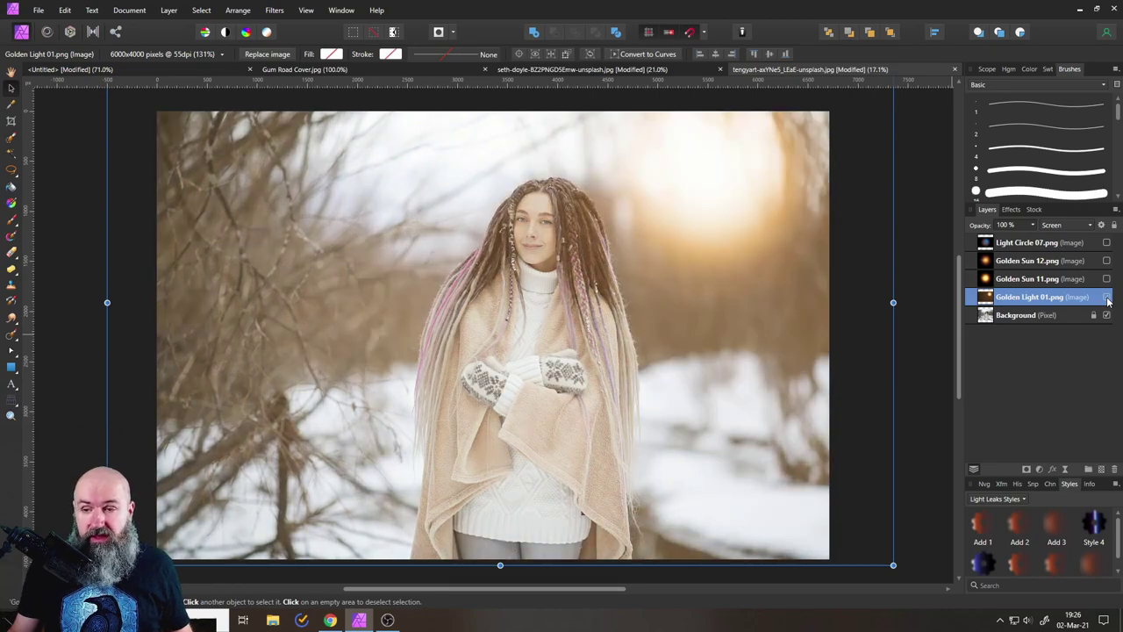
Show the Light Circle 07 layer and scale it down over the photo.
click(1105, 245)
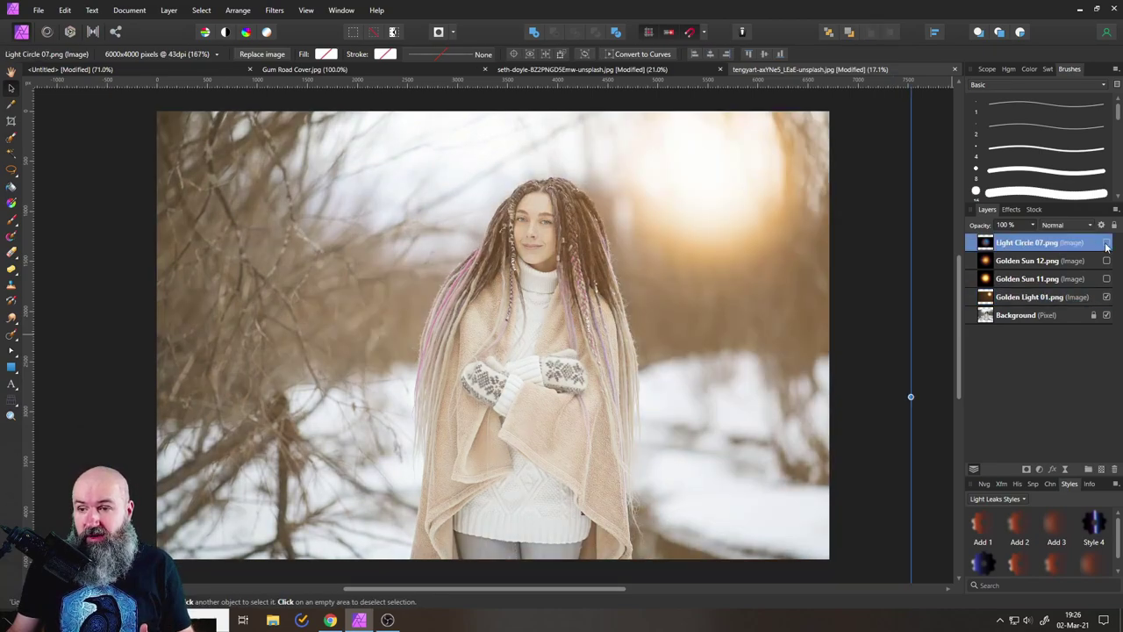
click(1106, 243)
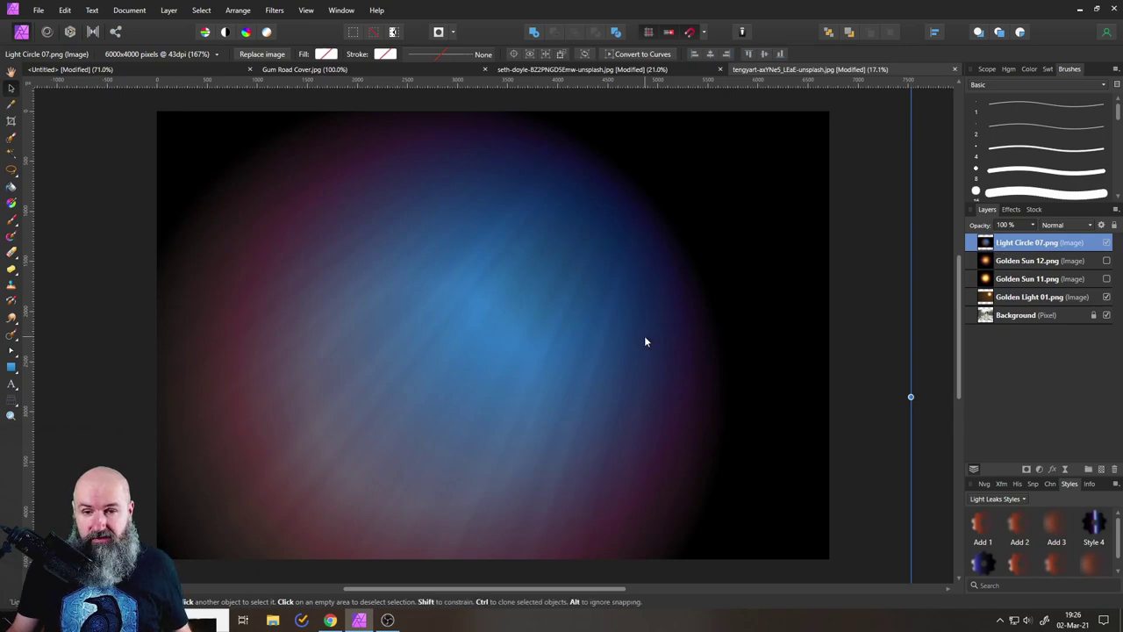
scroll(644, 341, down, 2)
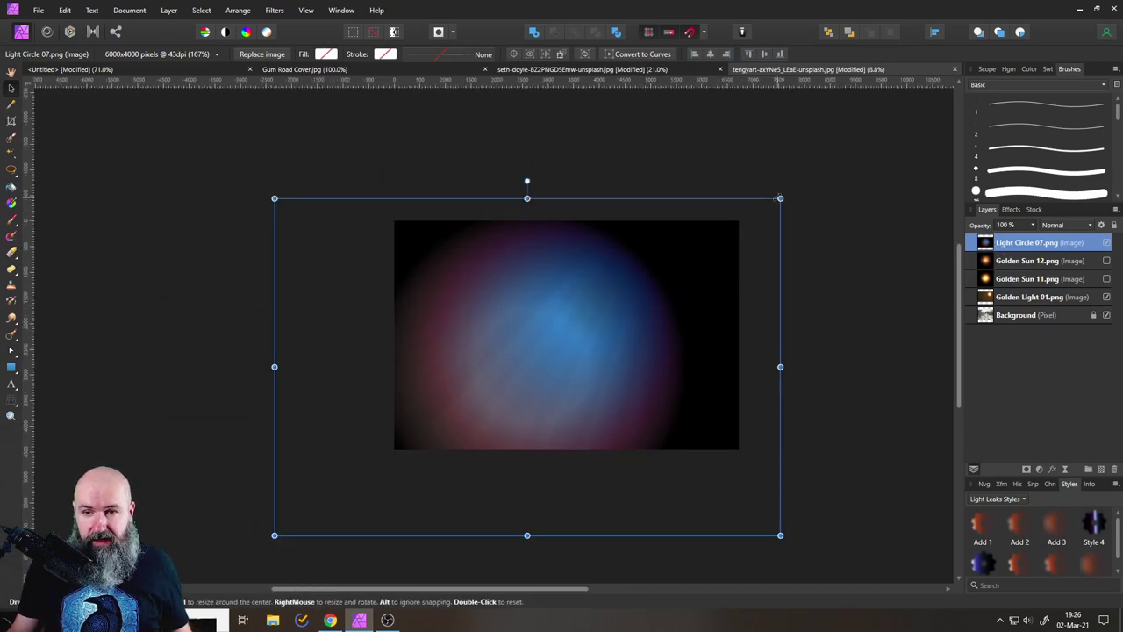
drag(778, 201, 515, 376)
drag(463, 420, 525, 340)
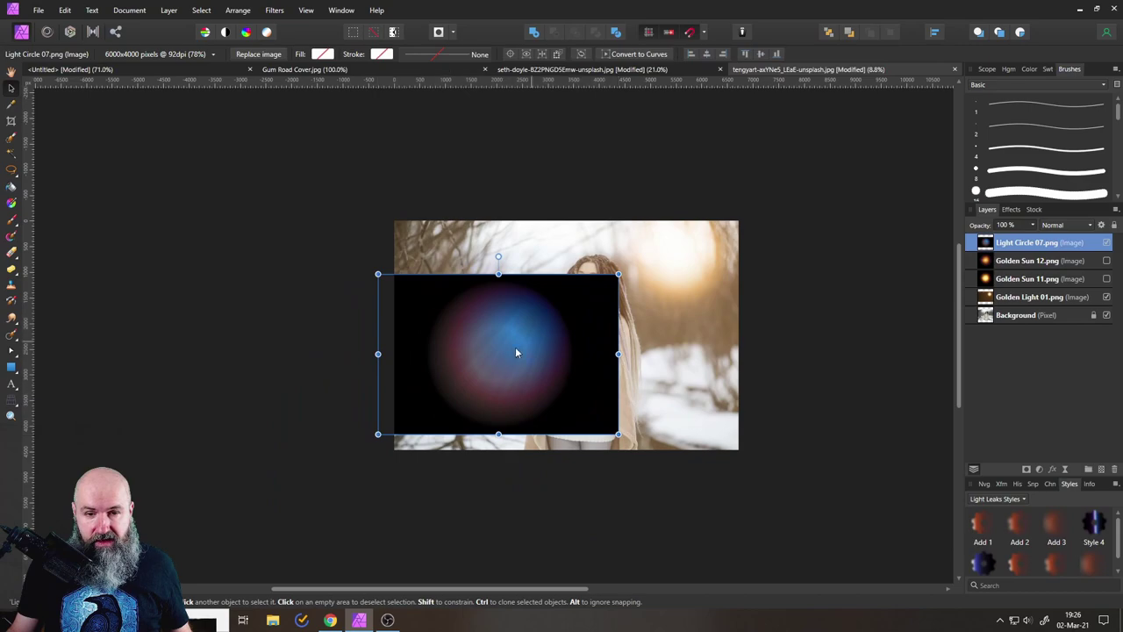
scroll(515, 347, up, 4)
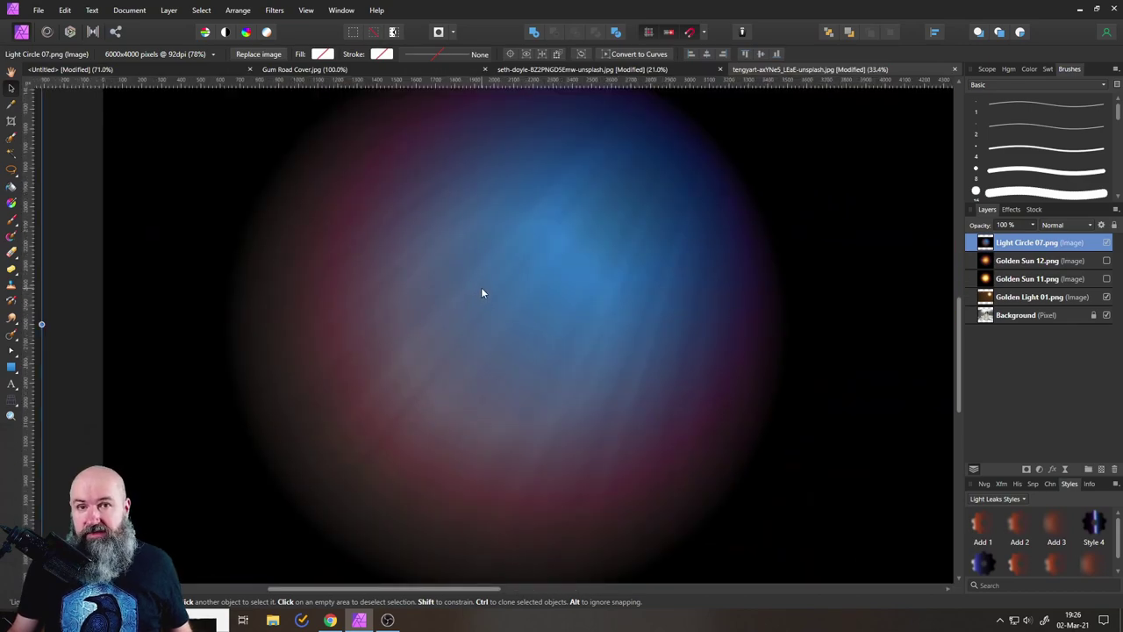
Set Light Circle 07 to Screen mode, tilting it about 8 degrees and repositioning it.
click(1053, 225)
click(1044, 339)
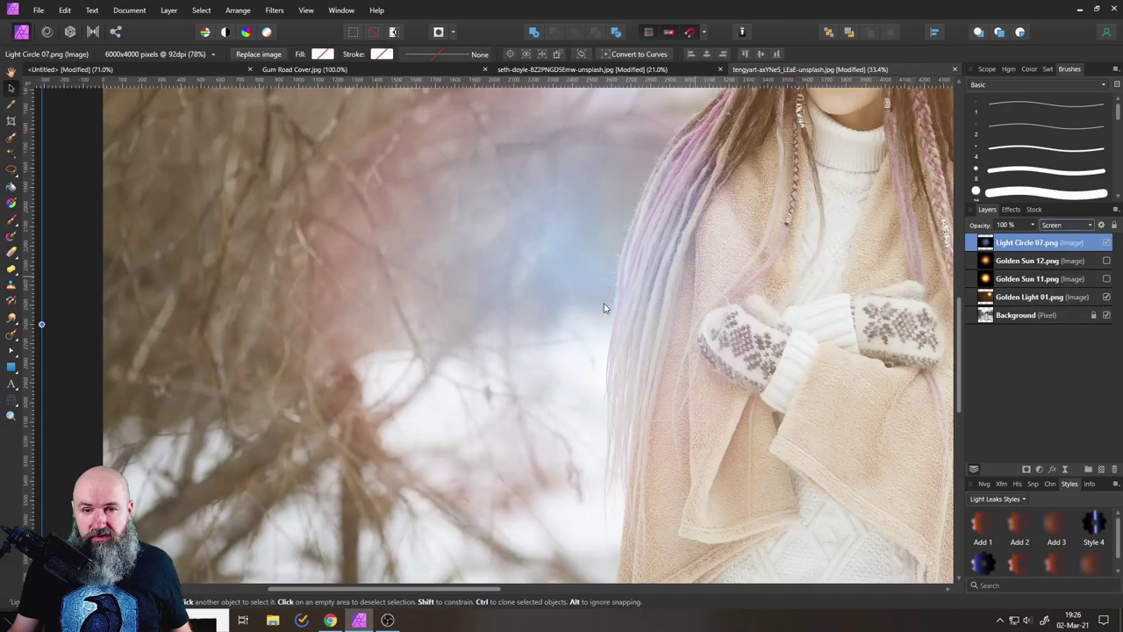
scroll(604, 303, down, 3)
drag(603, 303, 526, 300)
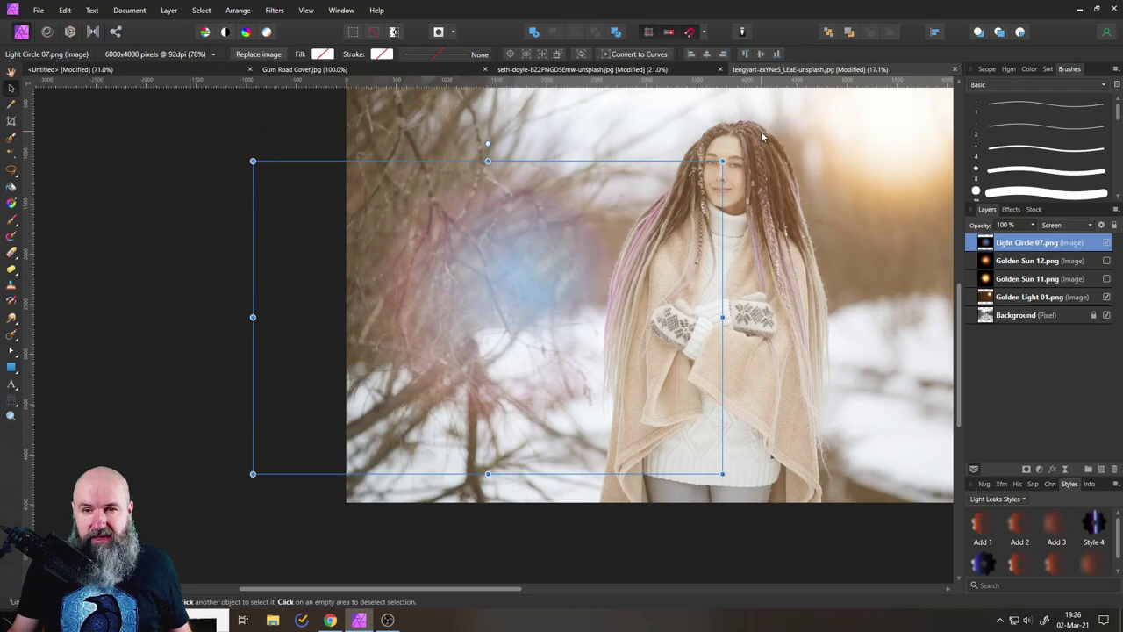
drag(730, 157, 747, 183)
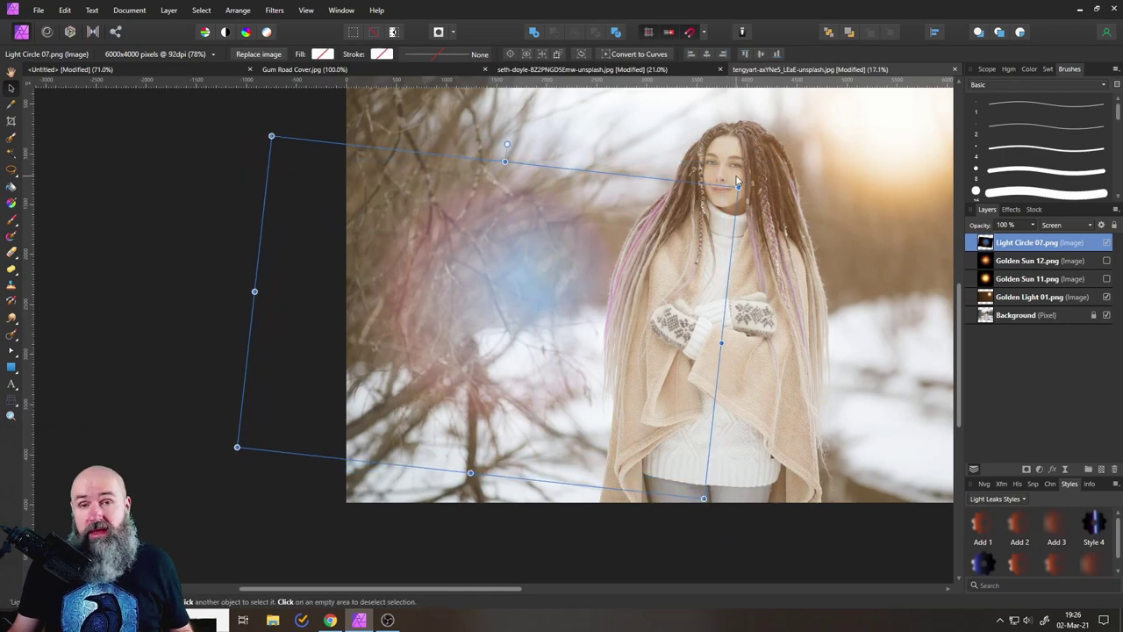
drag(480, 314, 532, 352)
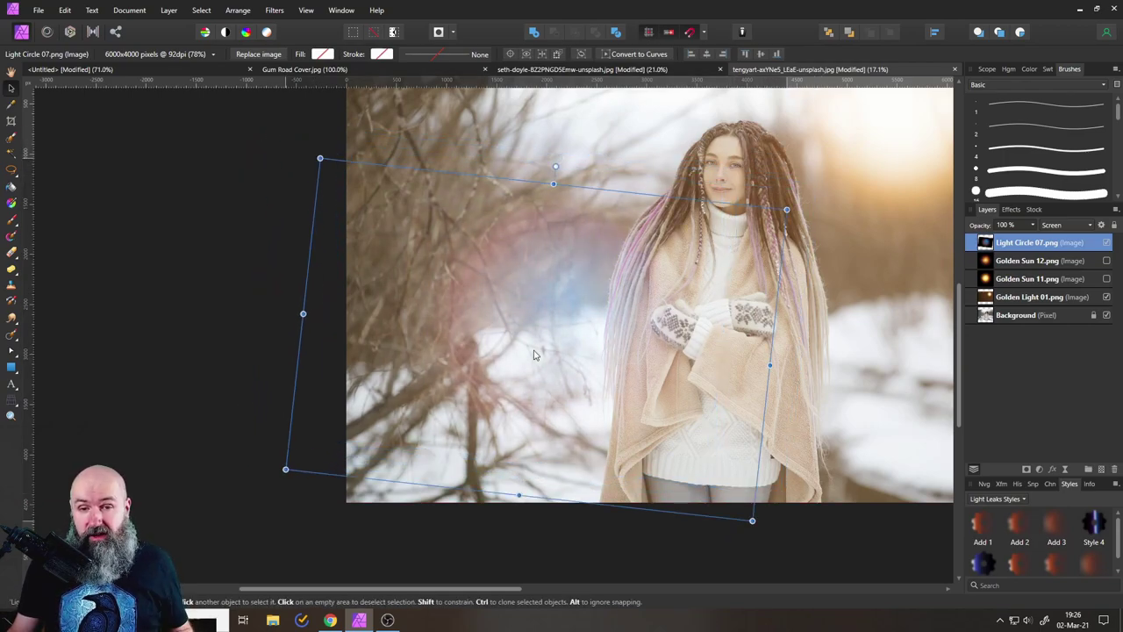
drag(571, 311, 618, 379)
Reset the light circle's rotation, rotate it about 17° clockwise, and reposition it.
double_click(786, 230)
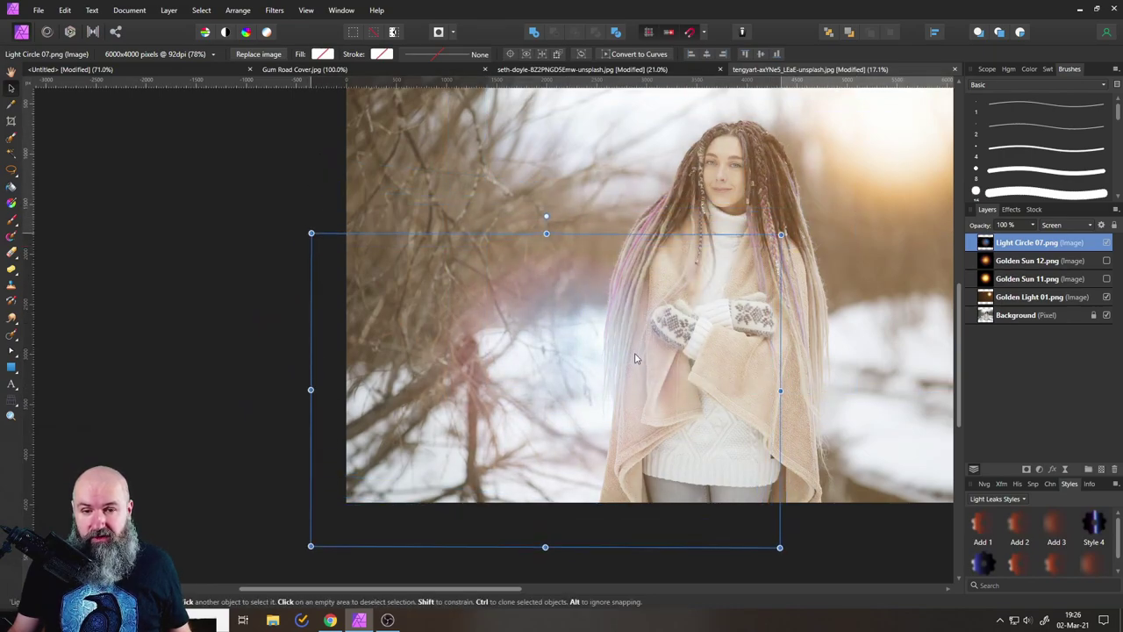
drag(788, 232, 875, 299)
click(262, 310)
scroll(446, 345, down, 4)
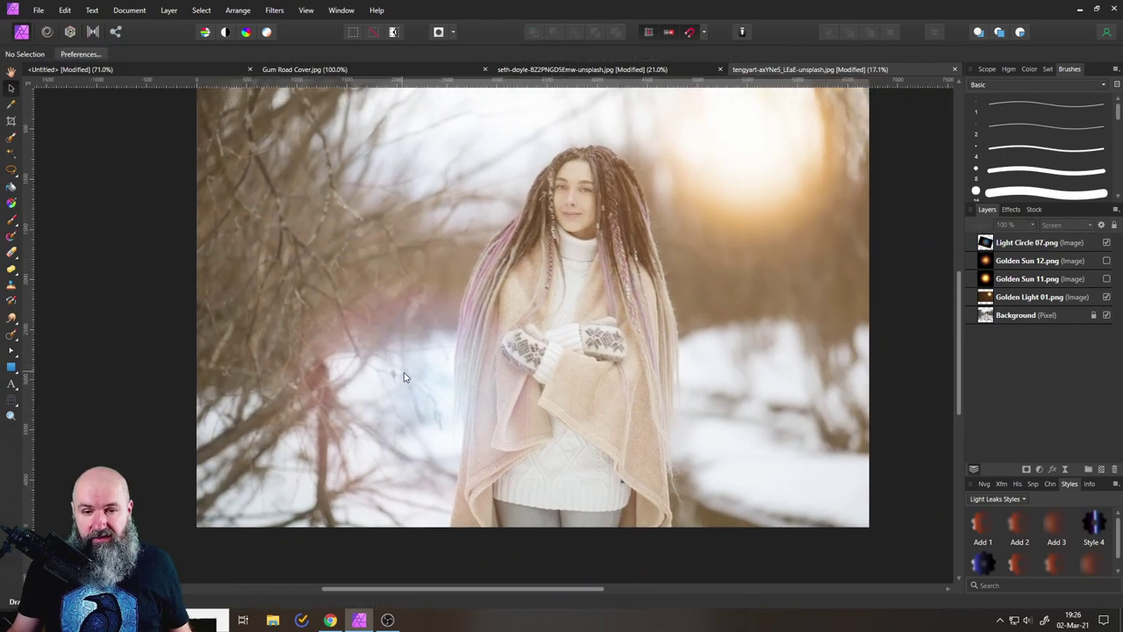
click(555, 390)
drag(504, 413, 579, 408)
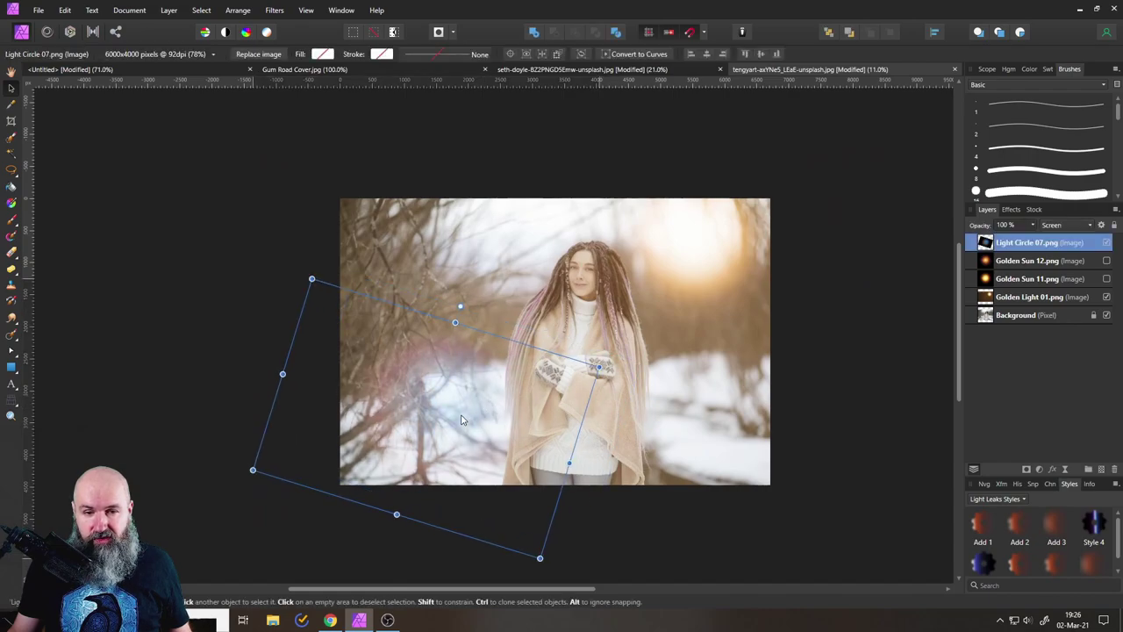